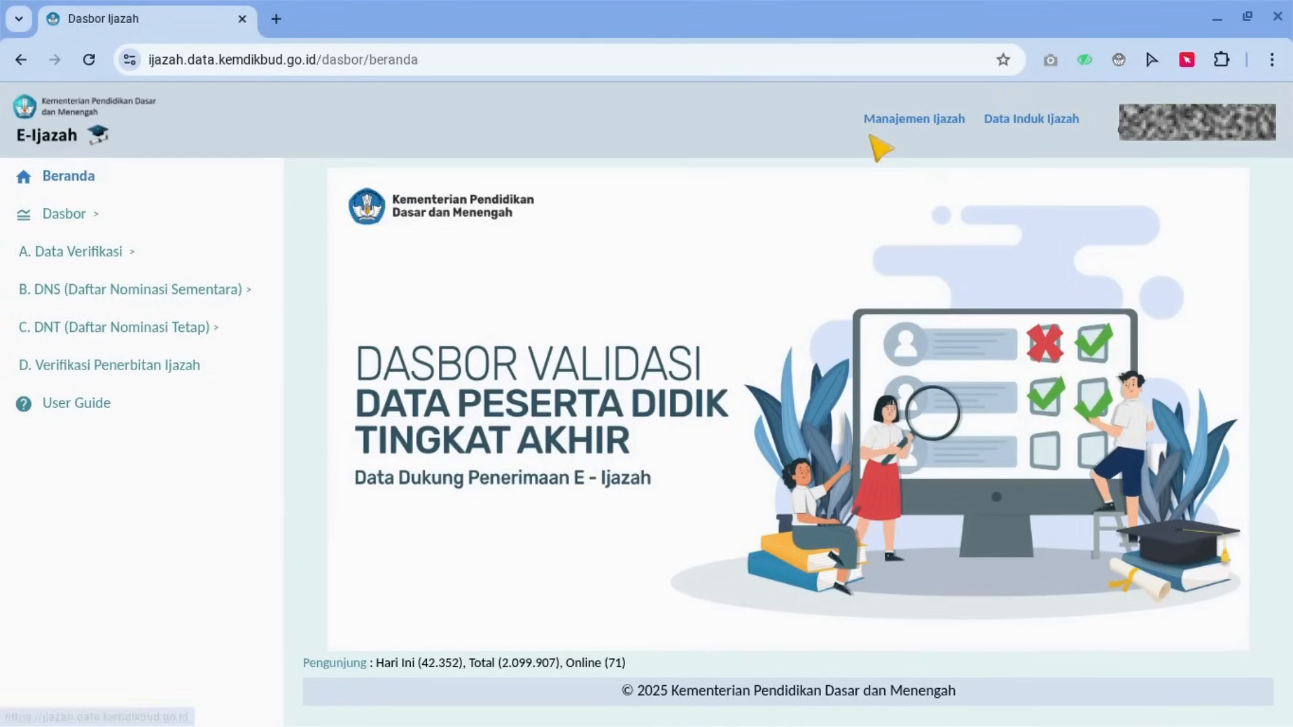
Step: Sign in to Manajemen Ijazah with the prefilled school account and dismiss the Pemberitahuan notice
{"action": "left_click", "coordinate": [906, 138]}
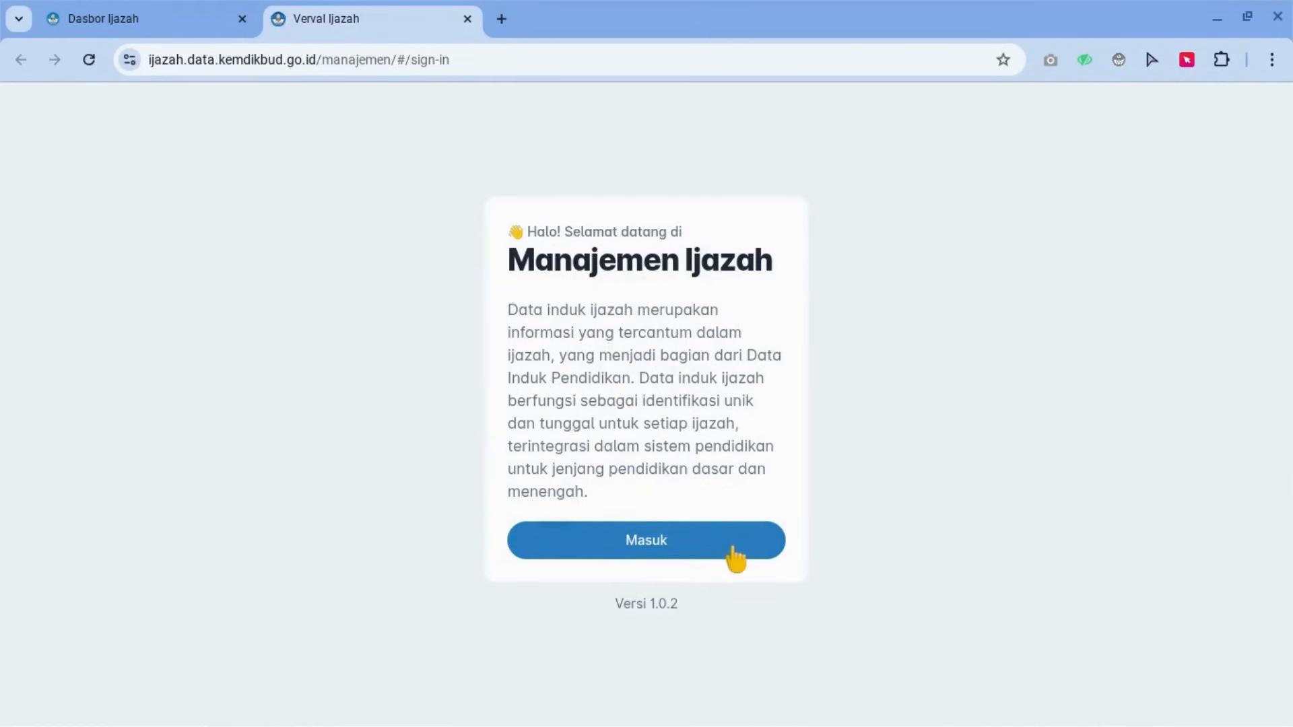
{"action": "left_click", "coordinate": [691, 547]}
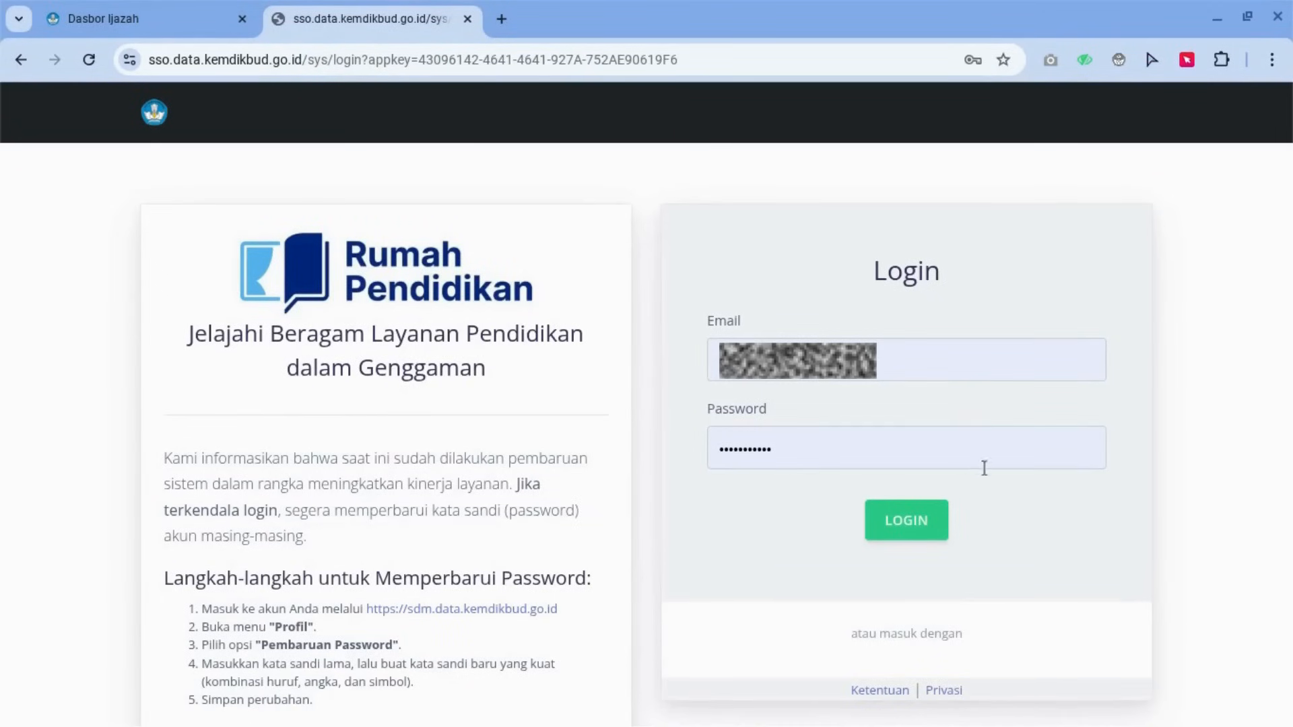
{"action": "left_click", "coordinate": [926, 528]}
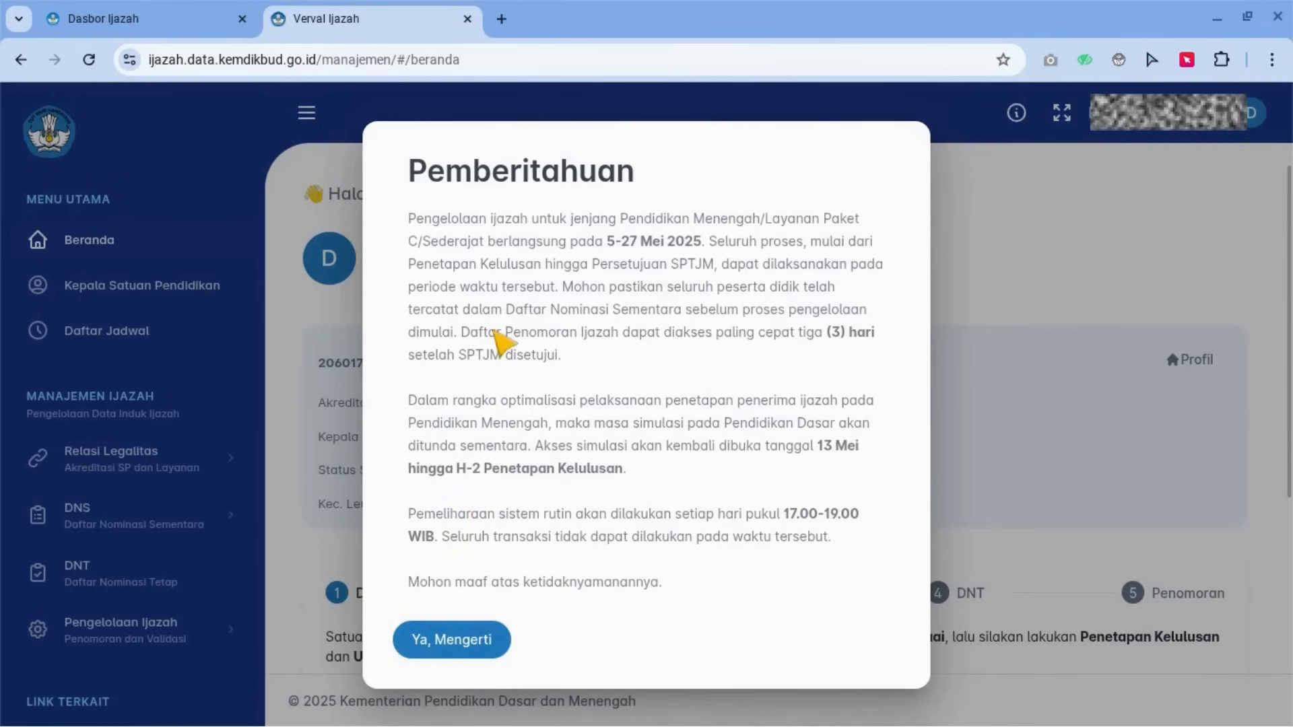
{"action": "left_click", "coordinate": [461, 643]}
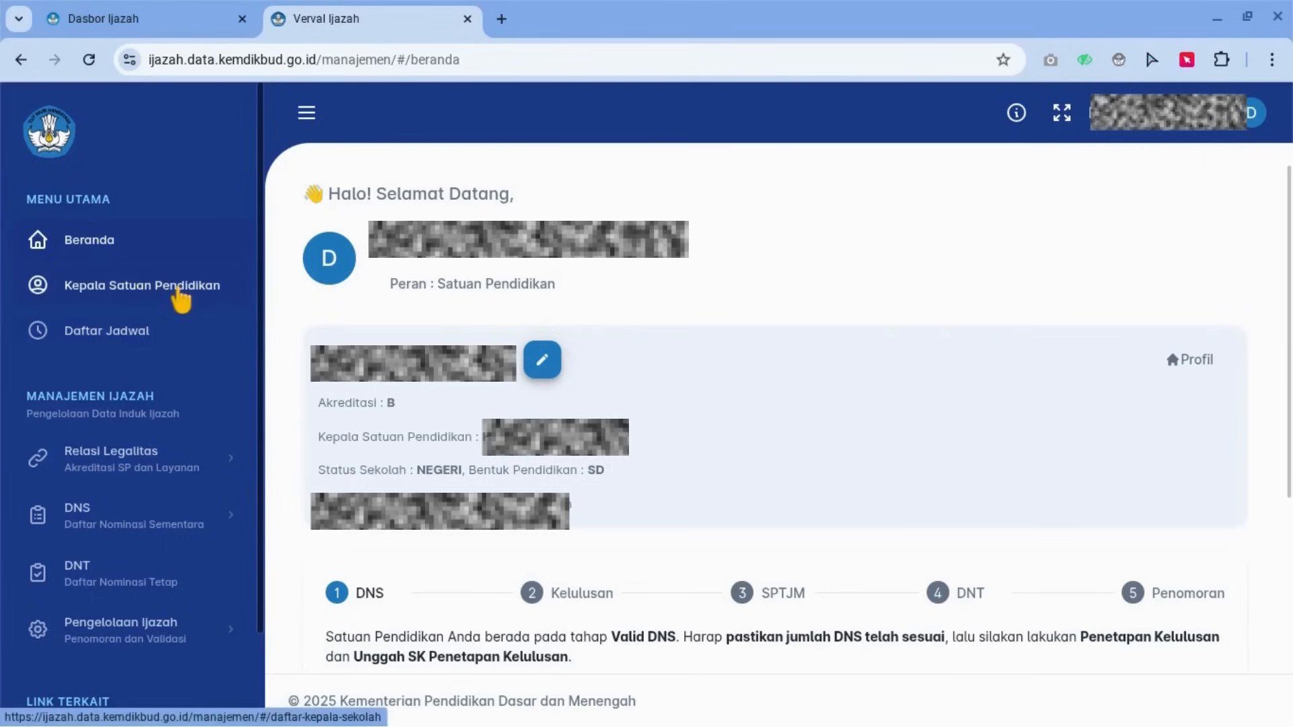
Step: Examine the start dates, end dates and remarks of each stage in the Daftar Jadwal schedule
{"action": "left_click", "coordinate": [128, 346]}
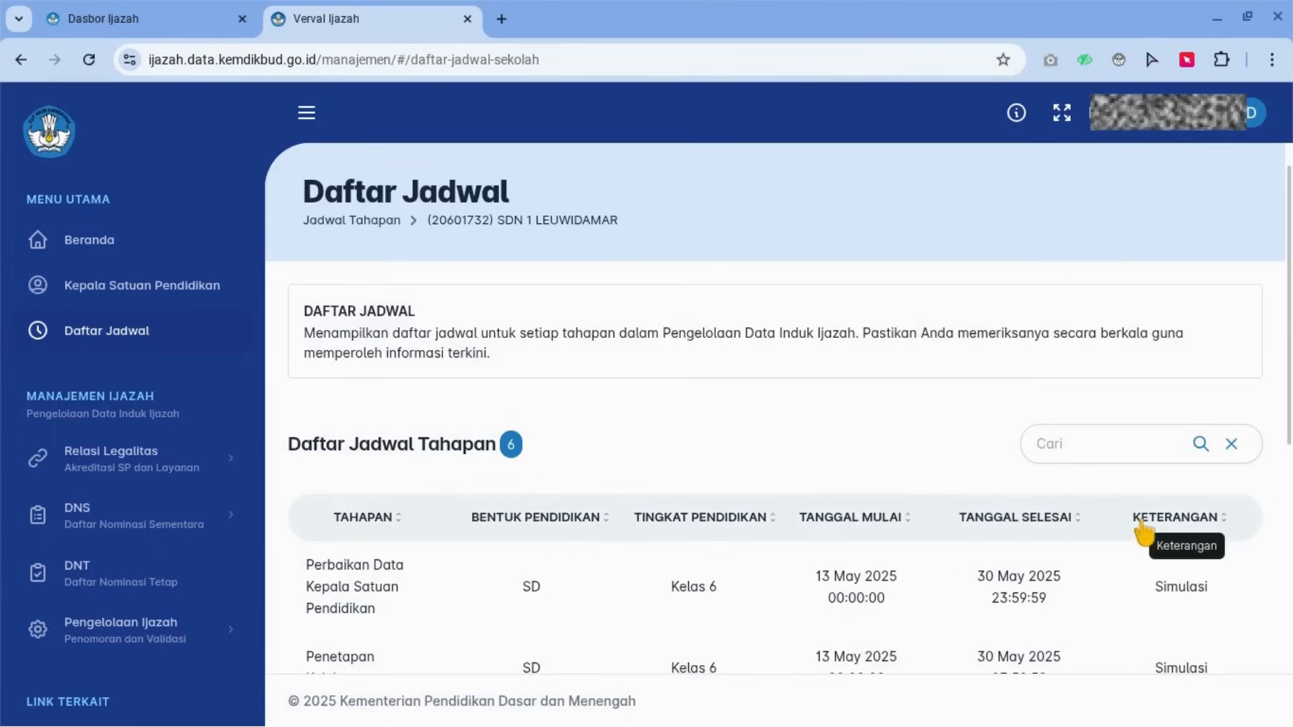
{"action": "scroll", "coordinate": [1143, 532], "scroll_direction": "down", "scroll_amount": 3}
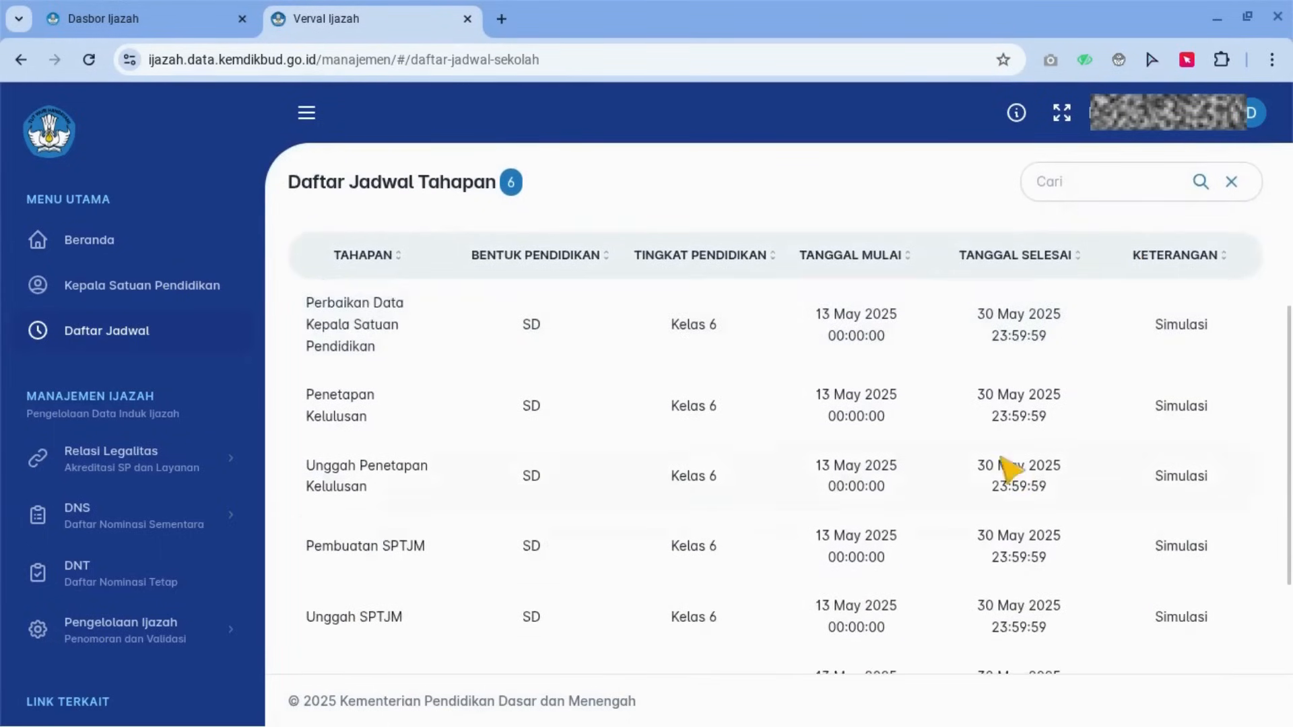
{"action": "scroll", "coordinate": [996, 456], "scroll_direction": "up", "scroll_amount": 4}
{"action": "scroll", "coordinate": [997, 462], "scroll_direction": "down", "scroll_amount": 2}
{"action": "scroll", "coordinate": [997, 461], "scroll_direction": "down", "scroll_amount": 2}
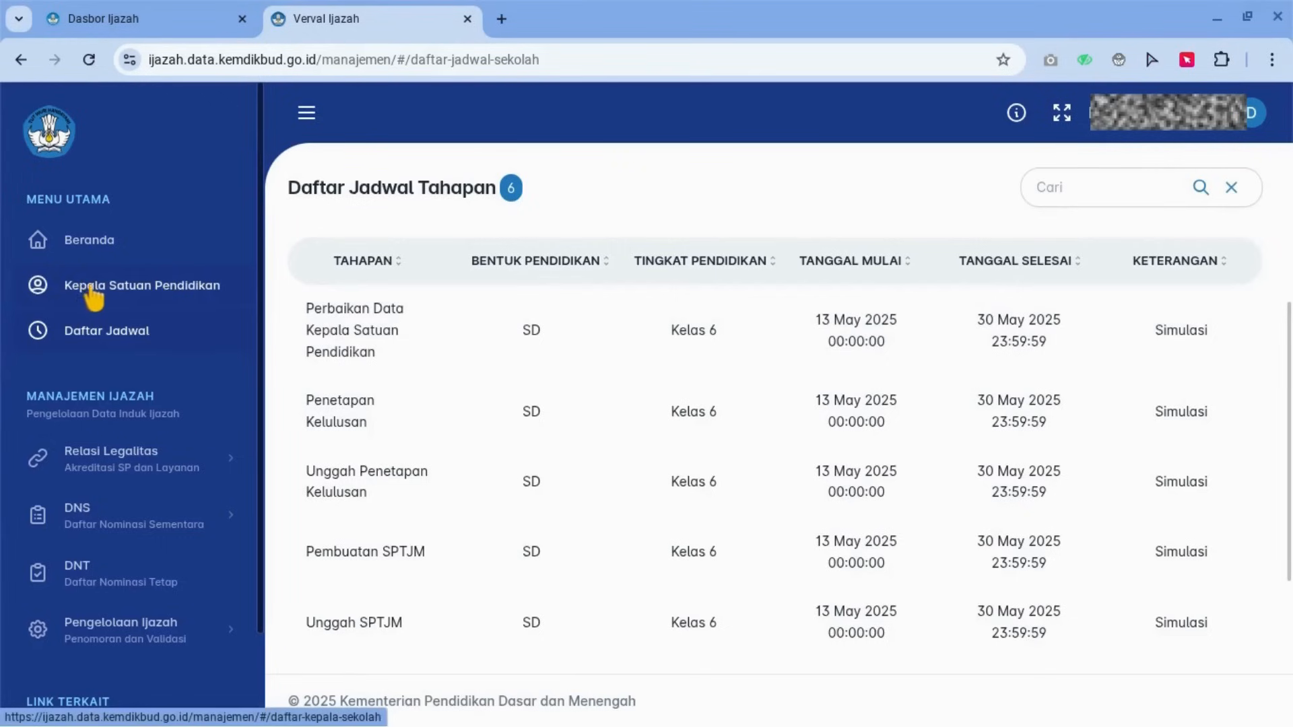
Step: Save the school principal's data in Kepala Satuan Pendidikan with the trailing academic title S.Pd and status Aktif, and confirm
{"action": "left_click", "coordinate": [132, 301]}
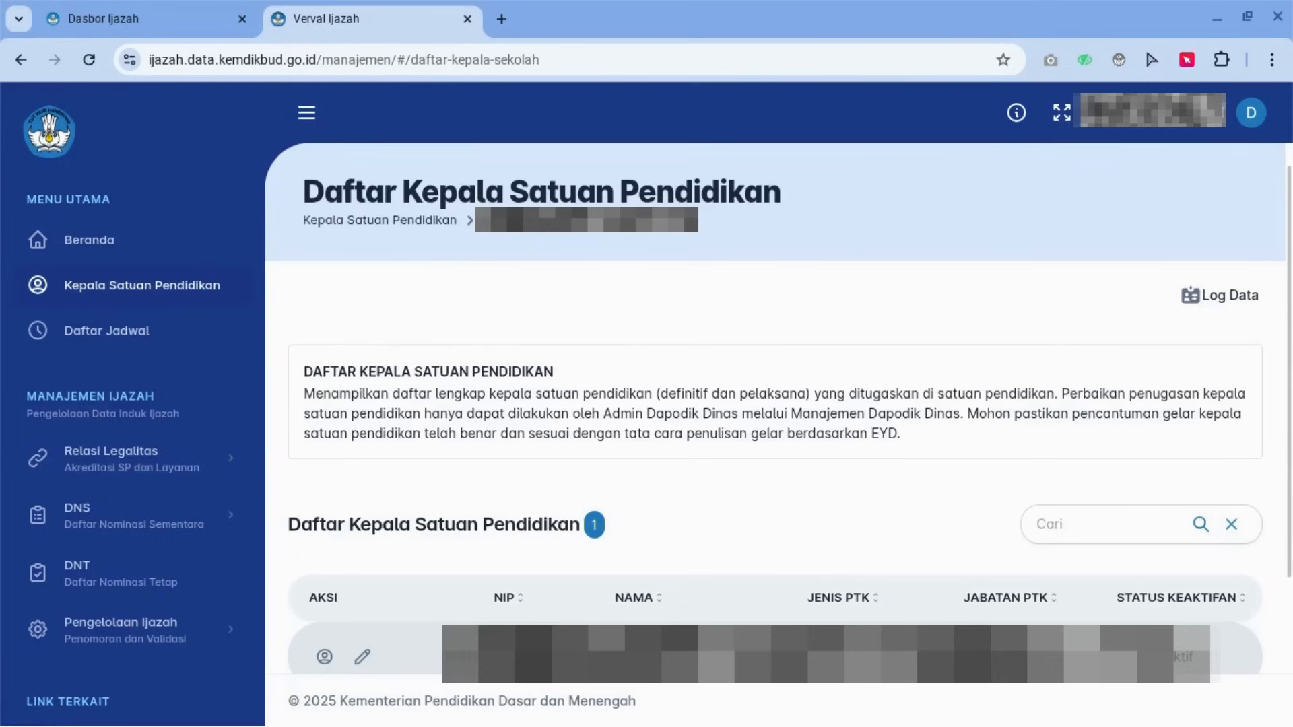
{"action": "left_click", "coordinate": [362, 659]}
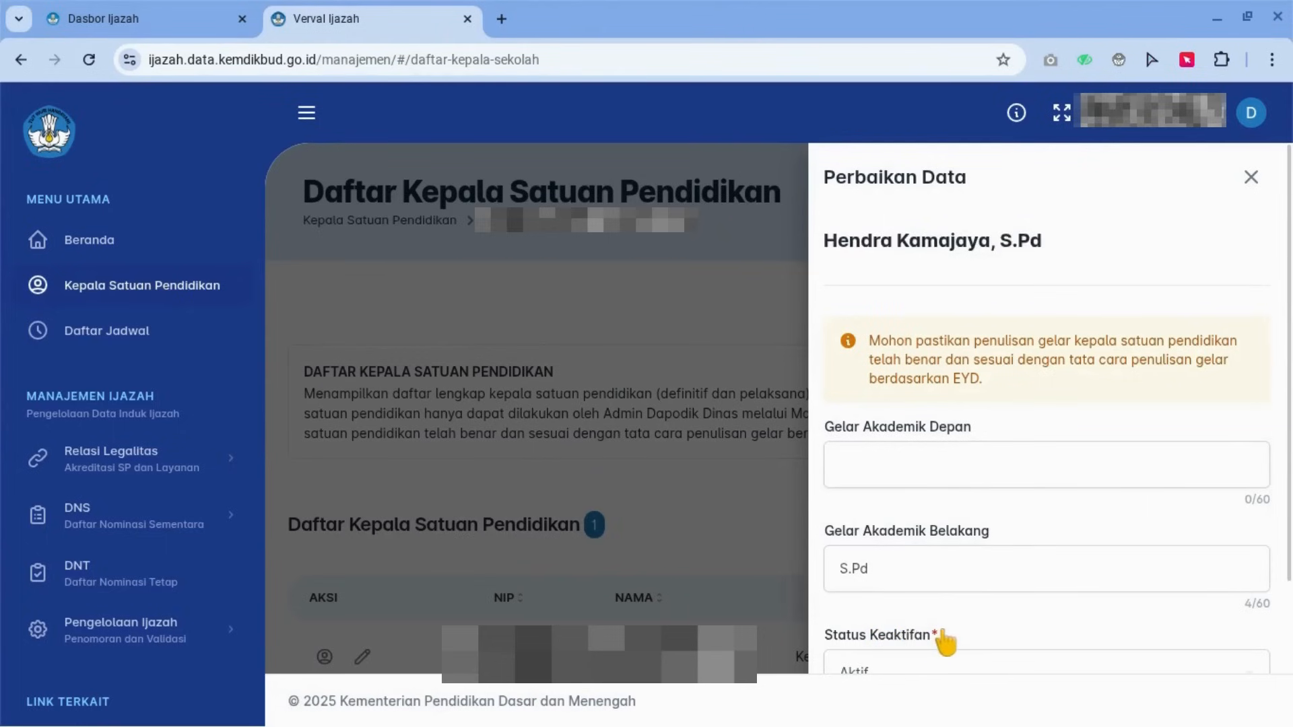
{"action": "scroll", "coordinate": [946, 643], "scroll_direction": "down", "scroll_amount": 2}
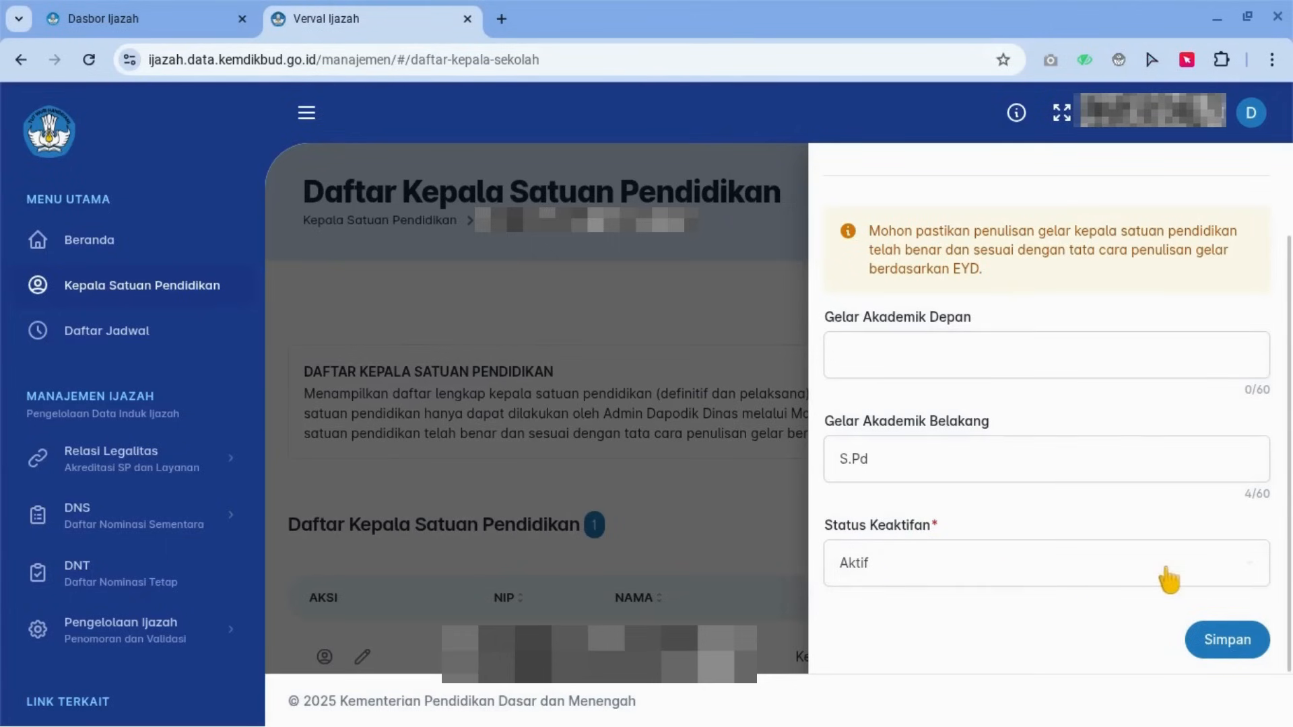
{"action": "left_click", "coordinate": [1232, 641]}
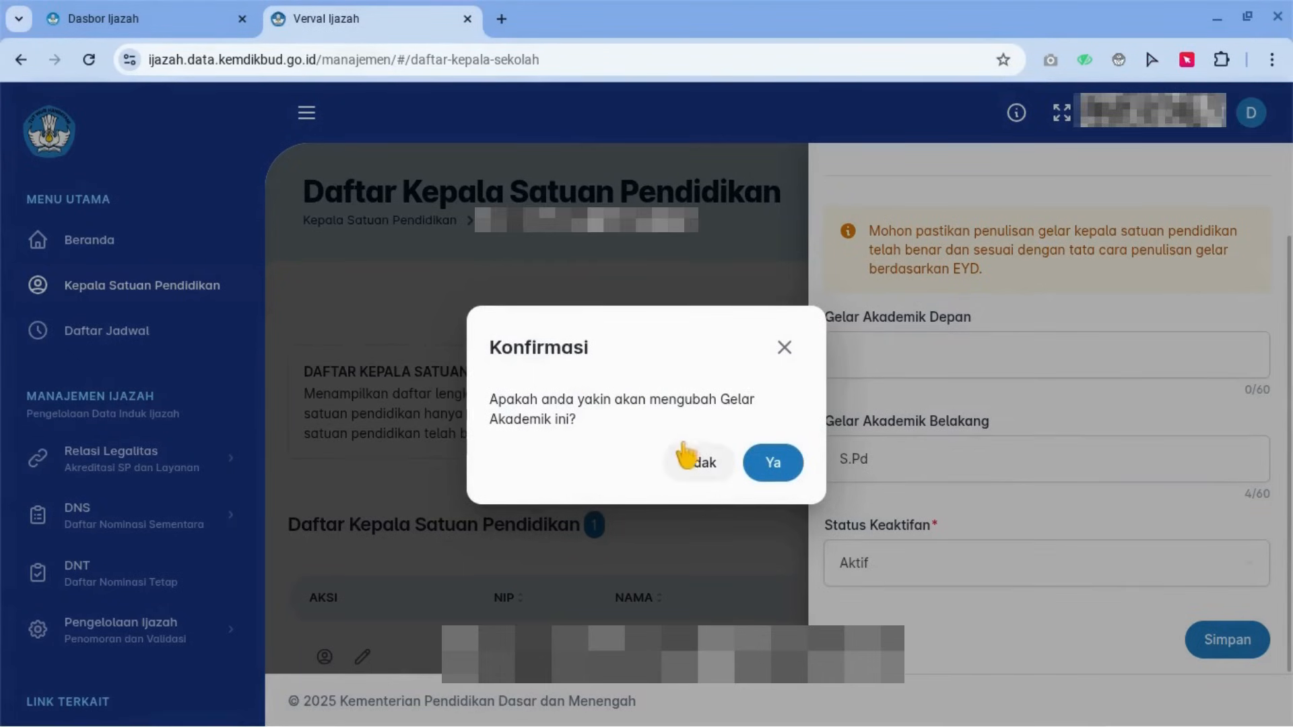
{"action": "left_click", "coordinate": [783, 464]}
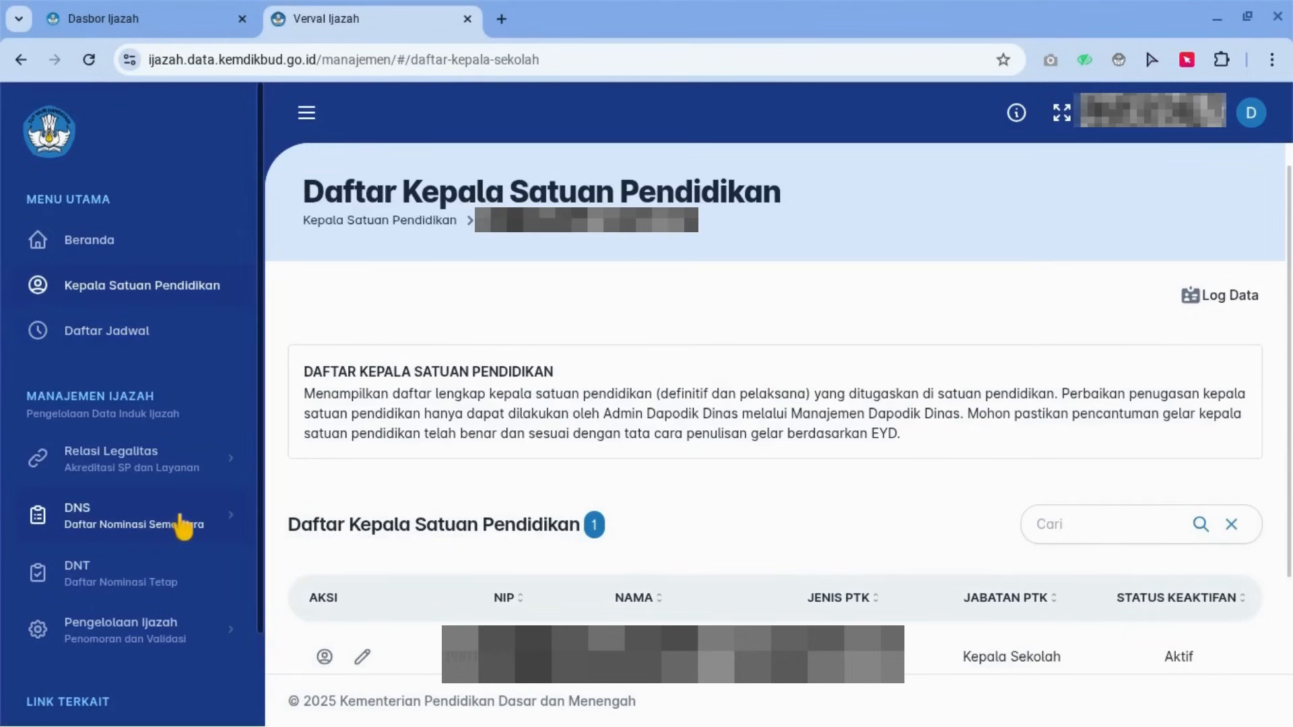
Step: Open the Valid DNS list to review the students nominated as diploma recipients
{"action": "left_click", "coordinate": [212, 529]}
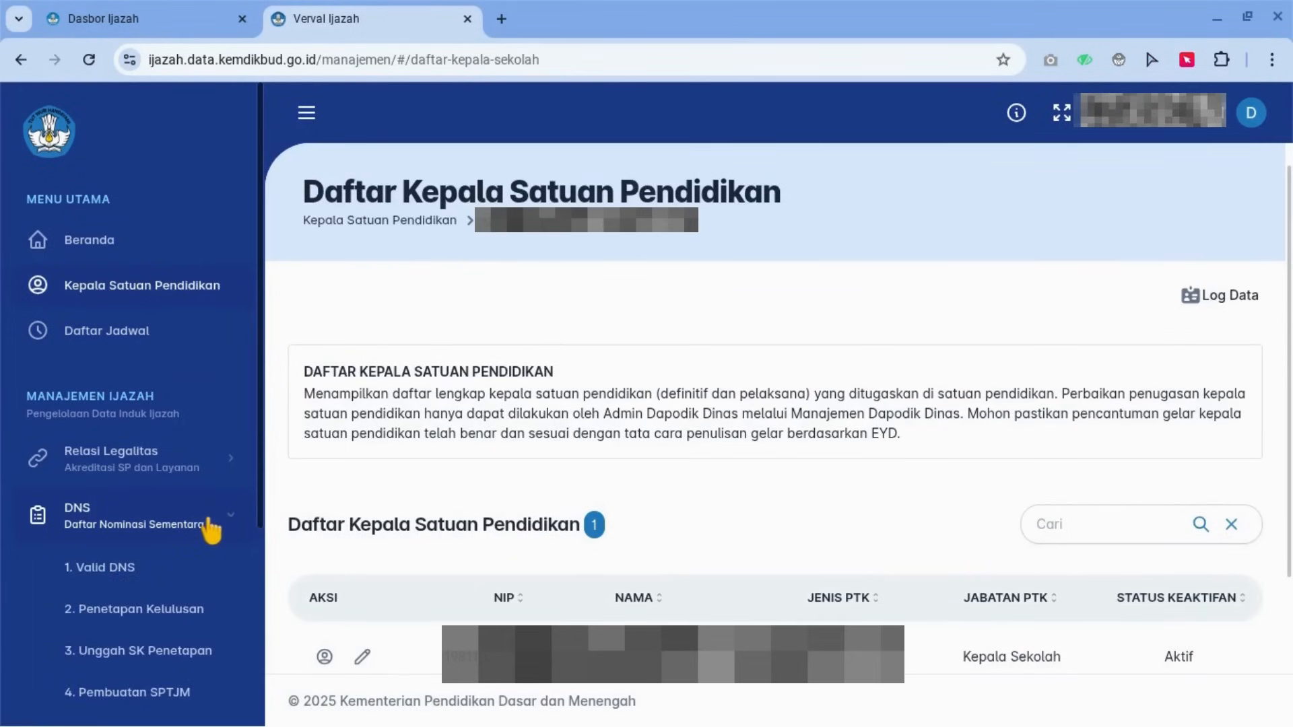
{"action": "scroll", "coordinate": [212, 529], "scroll_direction": "down", "scroll_amount": 5}
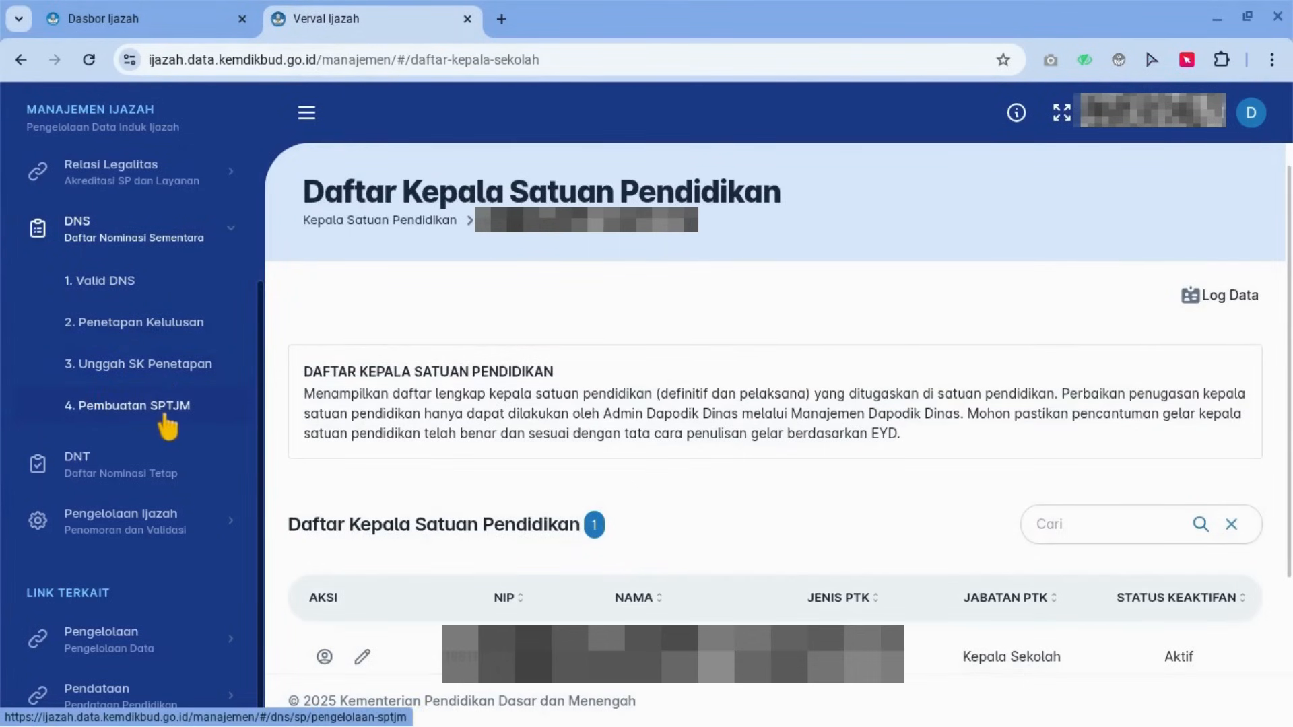
{"action": "left_click", "coordinate": [125, 294]}
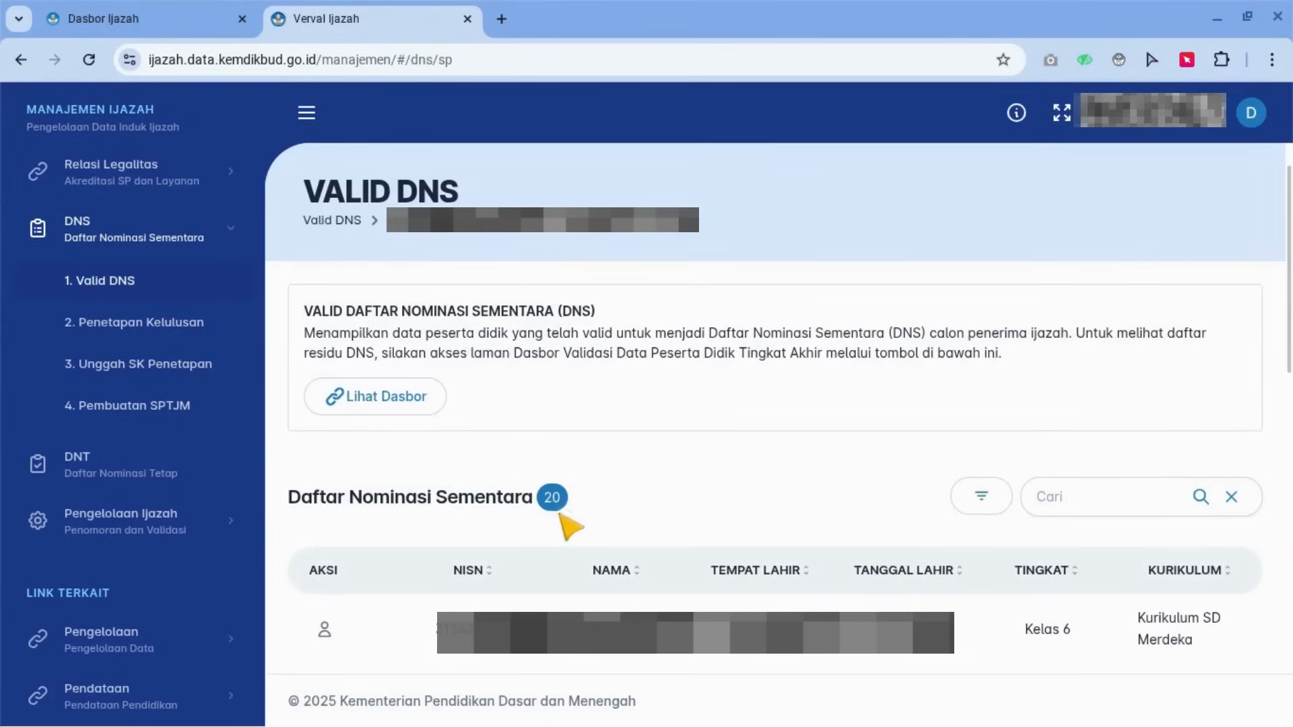
Step: Review the Lulus, Tidak Lulus and Belum Ditetapkan student lists in Penetapan Kelulusan
{"action": "left_click", "coordinate": [139, 323]}
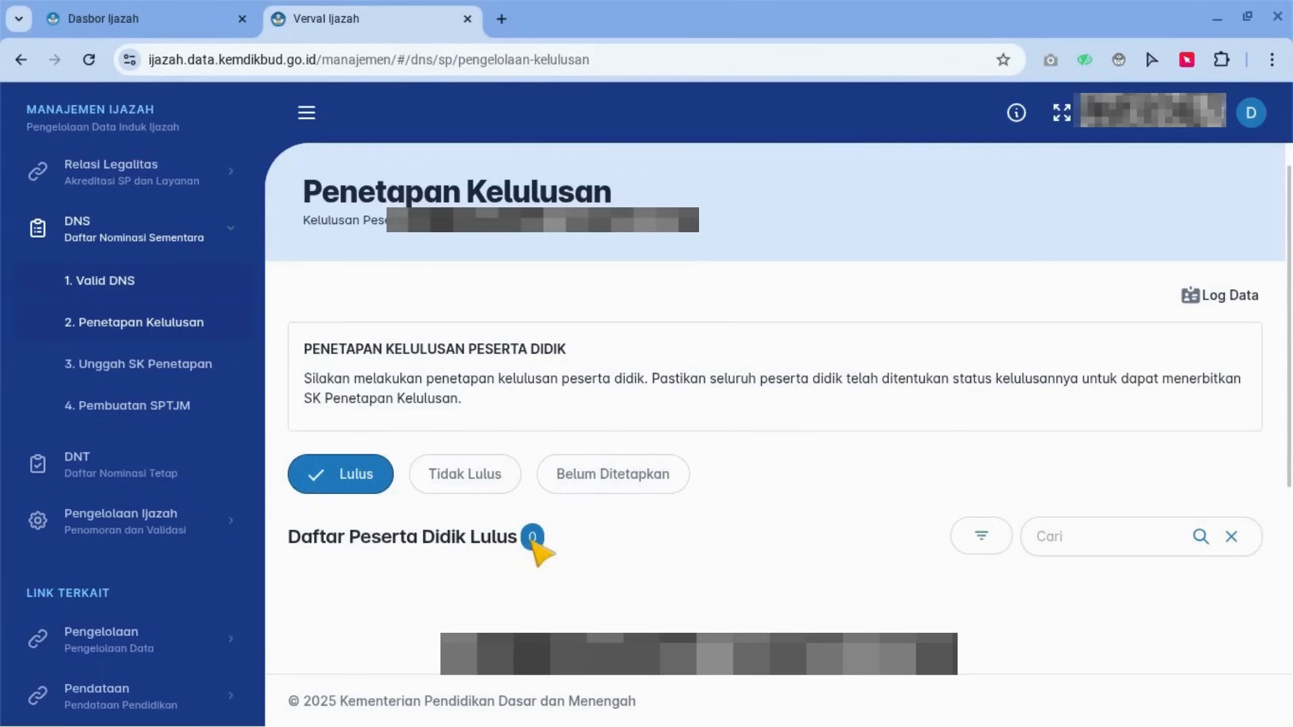
{"action": "left_click", "coordinate": [466, 479]}
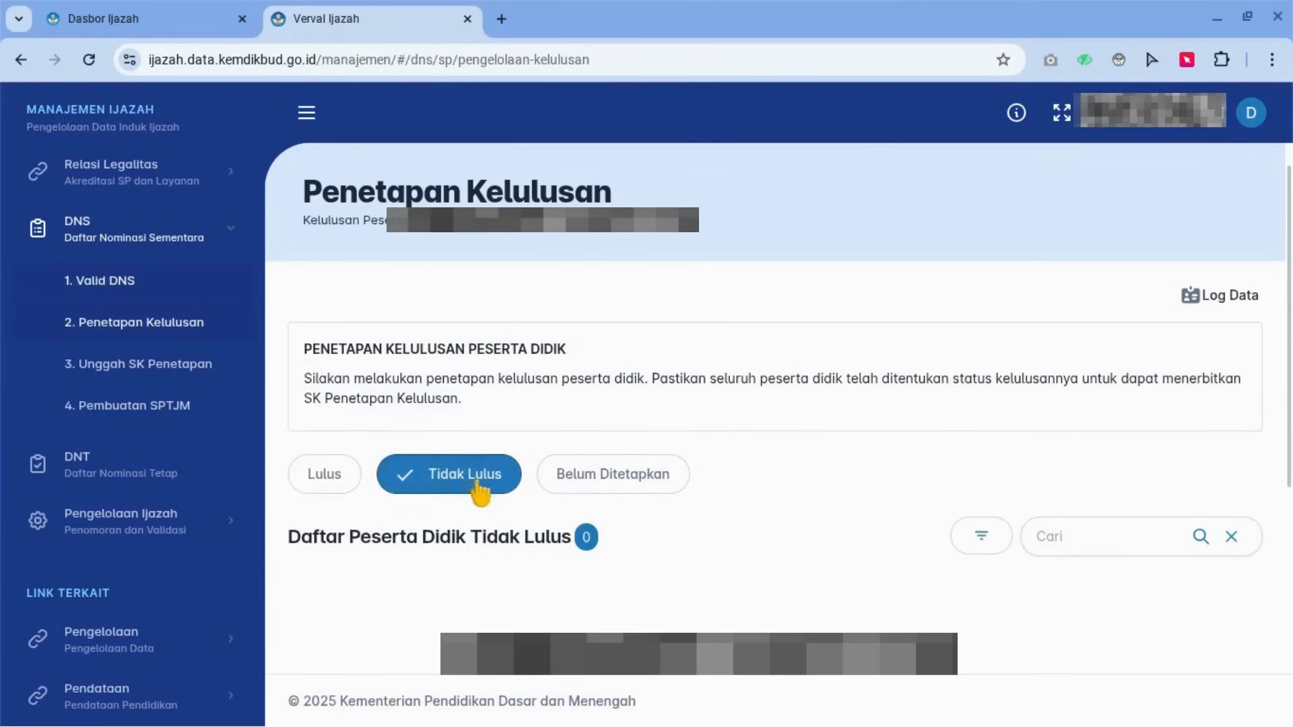
{"action": "left_click", "coordinate": [606, 482]}
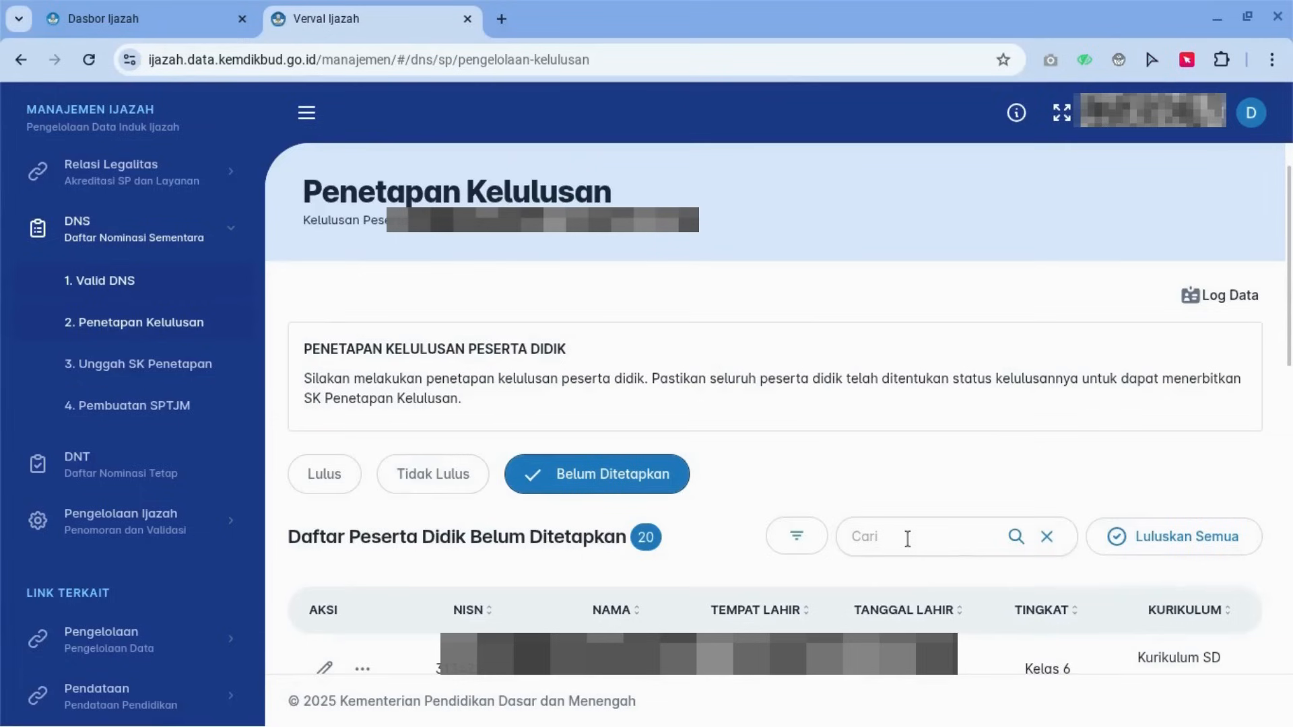
Step: Set the first undetermined student's graduation status to Lulus, confirm it, and check the Lulus list
{"action": "left_click", "coordinate": [327, 668]}
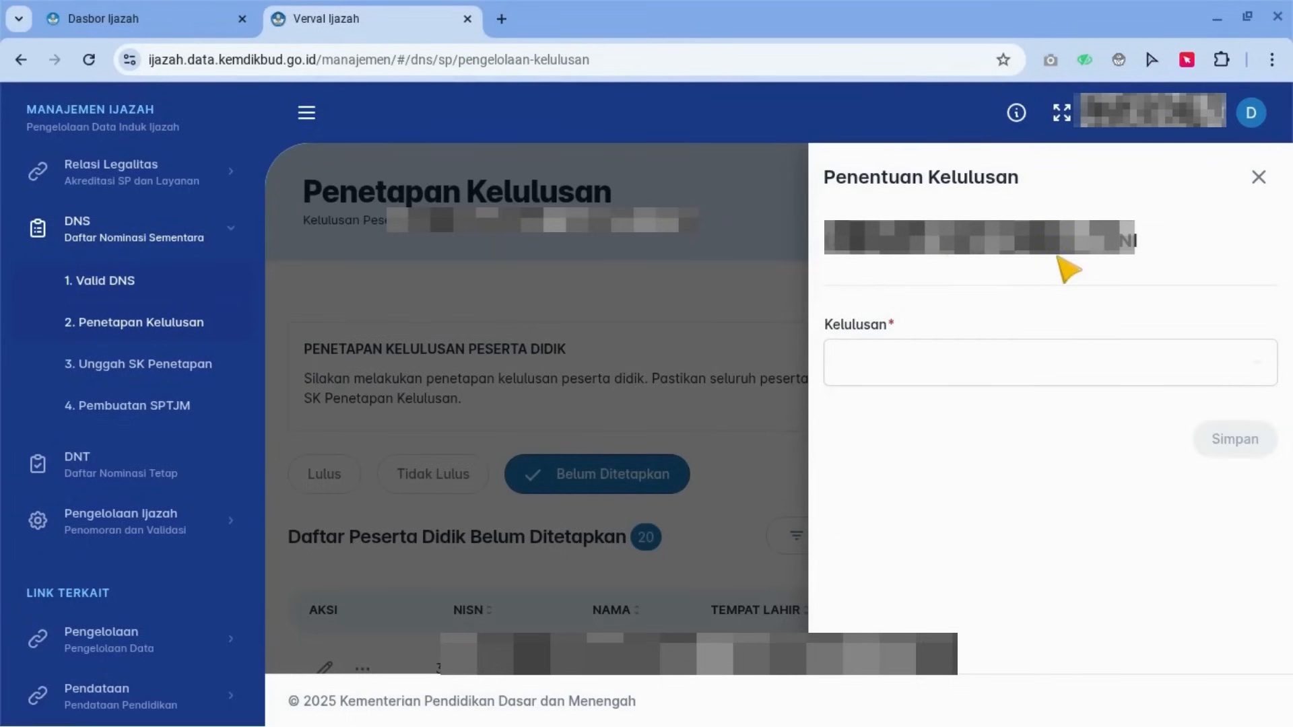
{"action": "left_click", "coordinate": [1009, 366]}
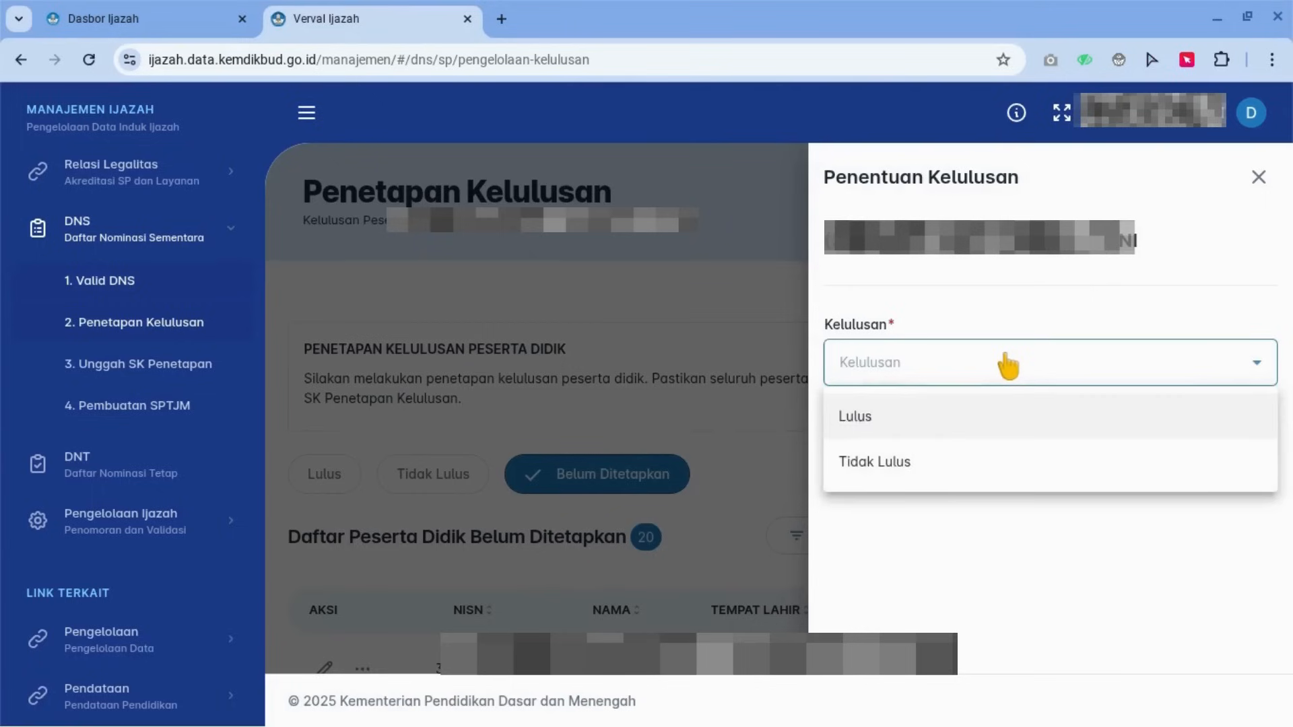
{"action": "left_click", "coordinate": [890, 435]}
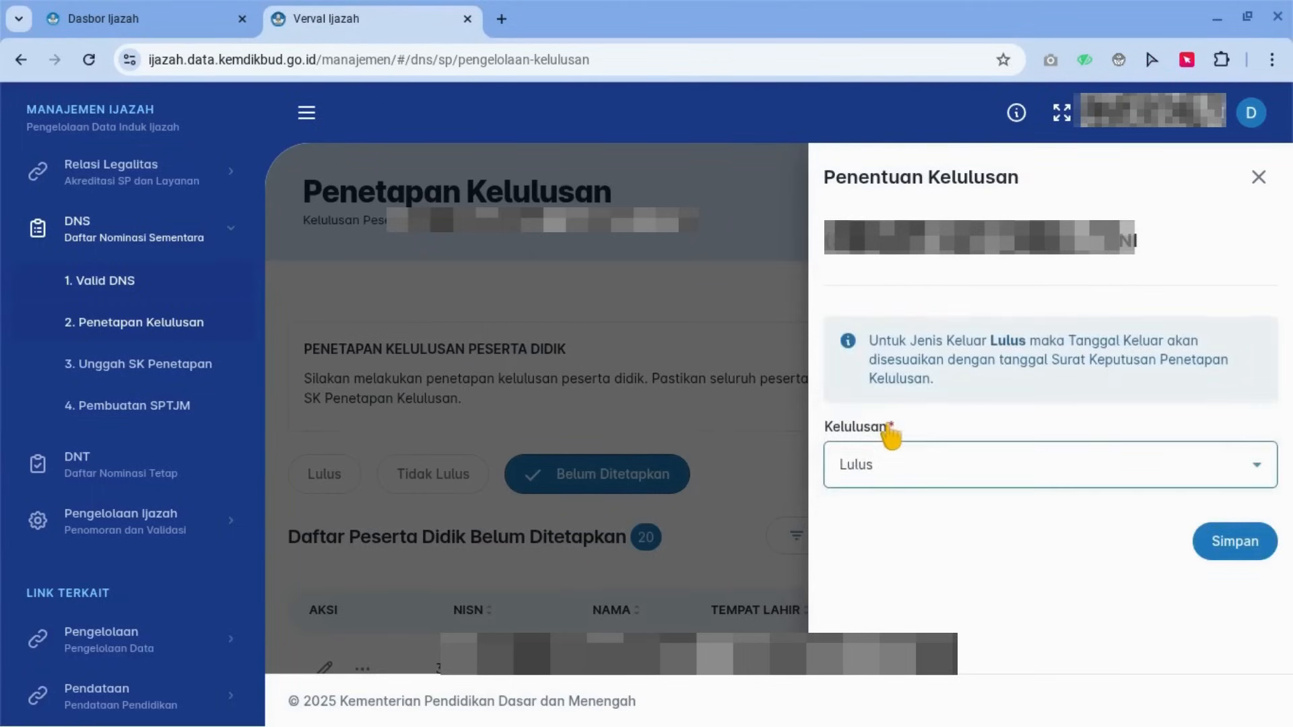
{"action": "left_click", "coordinate": [1258, 545]}
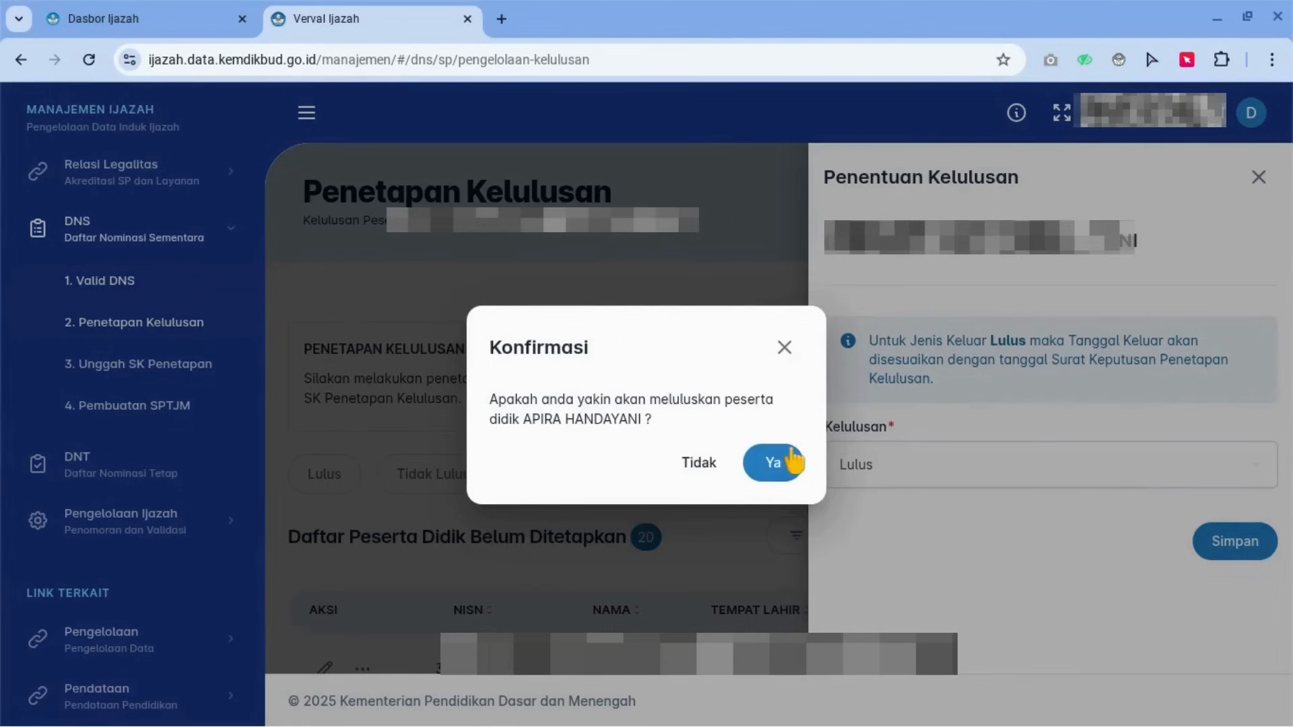
{"action": "left_click", "coordinate": [773, 463]}
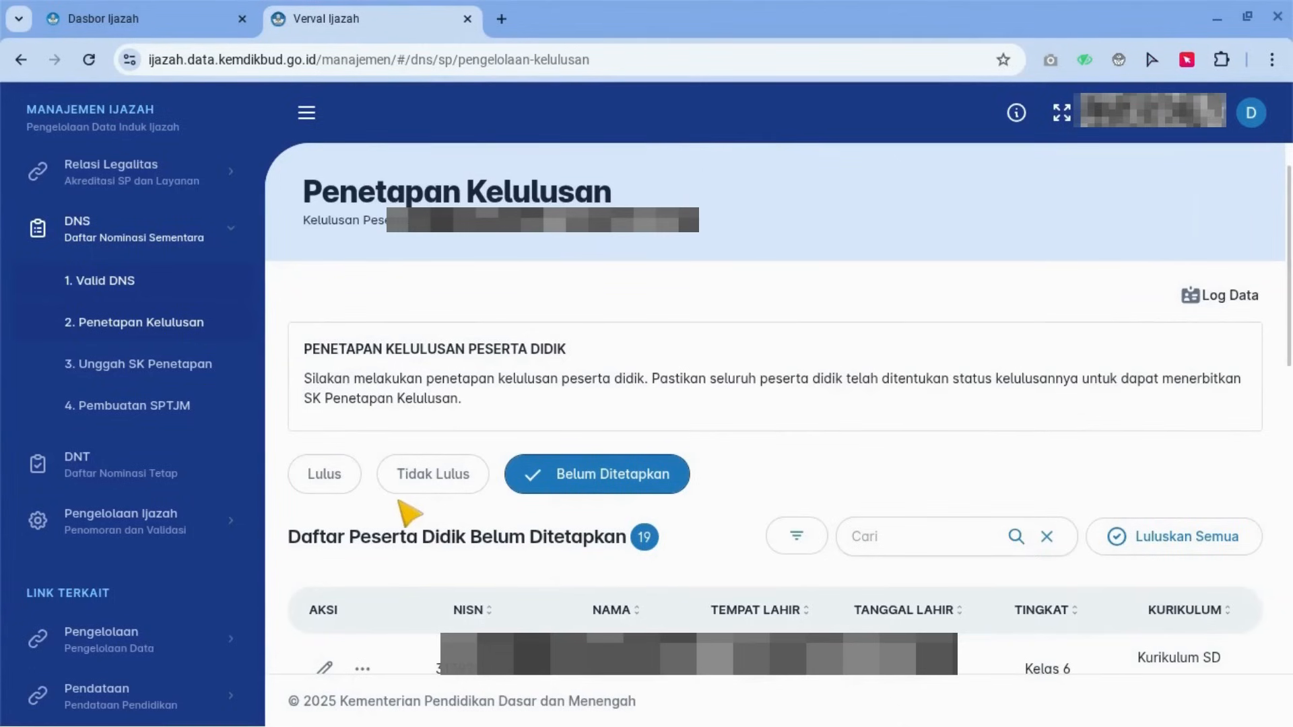
{"action": "left_click", "coordinate": [327, 475]}
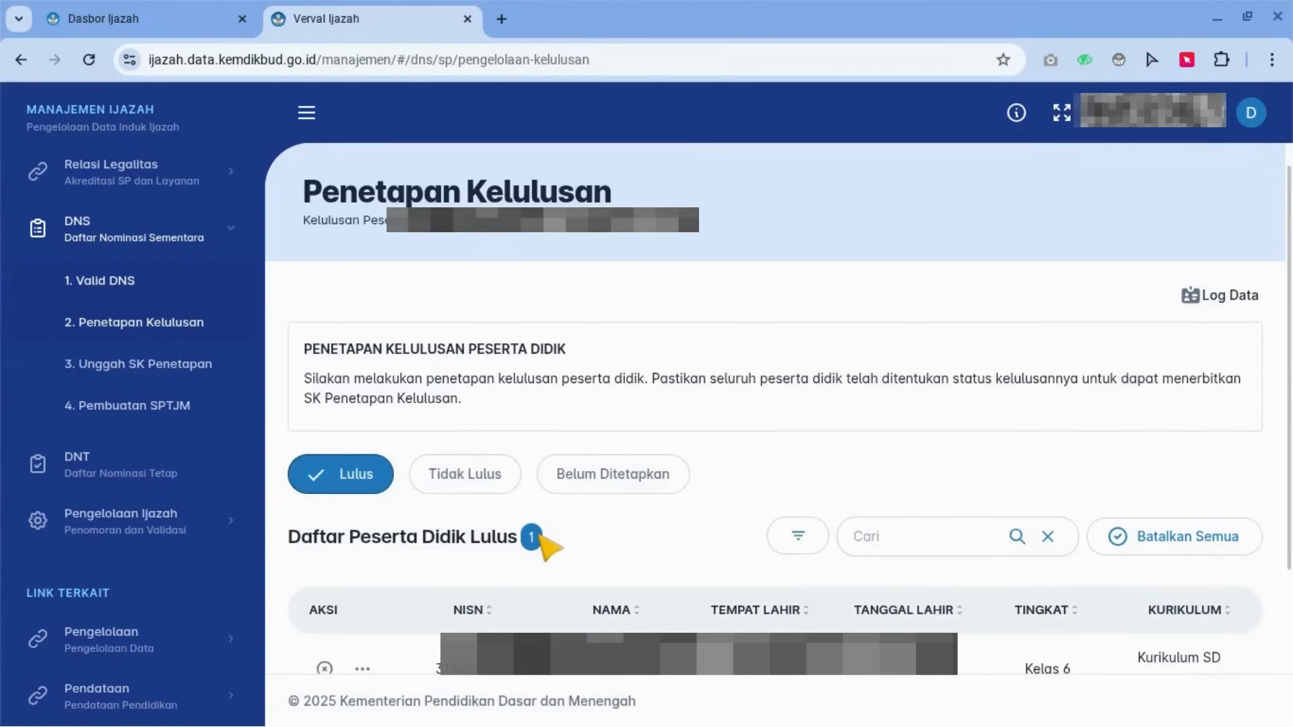
Step: Mark all remaining Belum Ditetapkan students as passed with Luluskan Semua, and check the Tidak Lulus and Lulus lists
{"action": "left_click", "coordinate": [607, 478]}
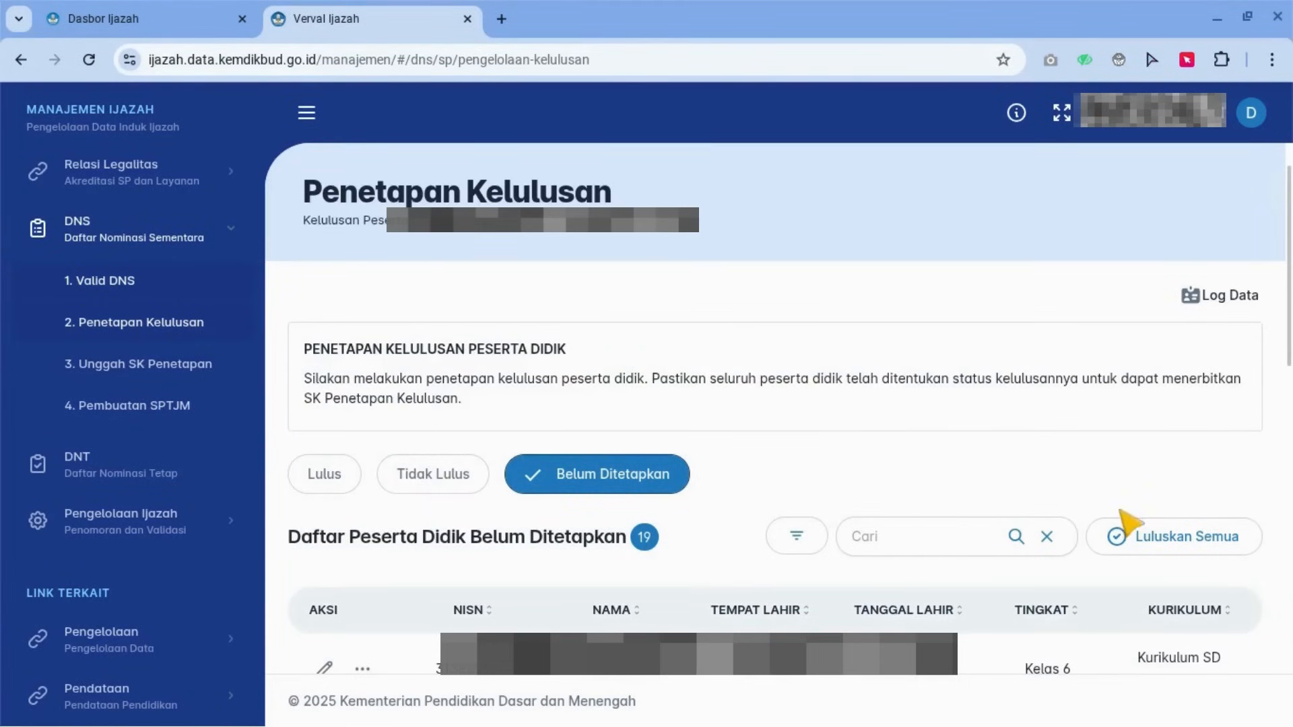
{"action": "left_click", "coordinate": [1178, 549]}
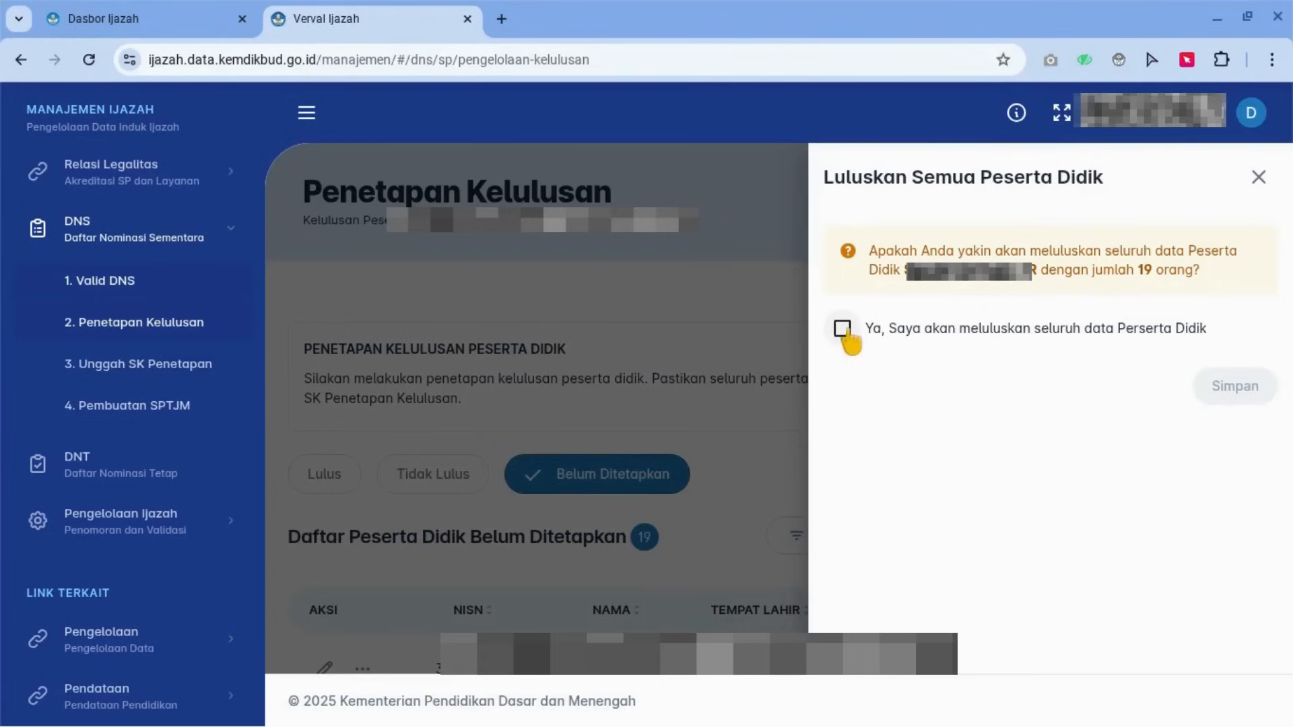
{"action": "left_click", "coordinate": [843, 330]}
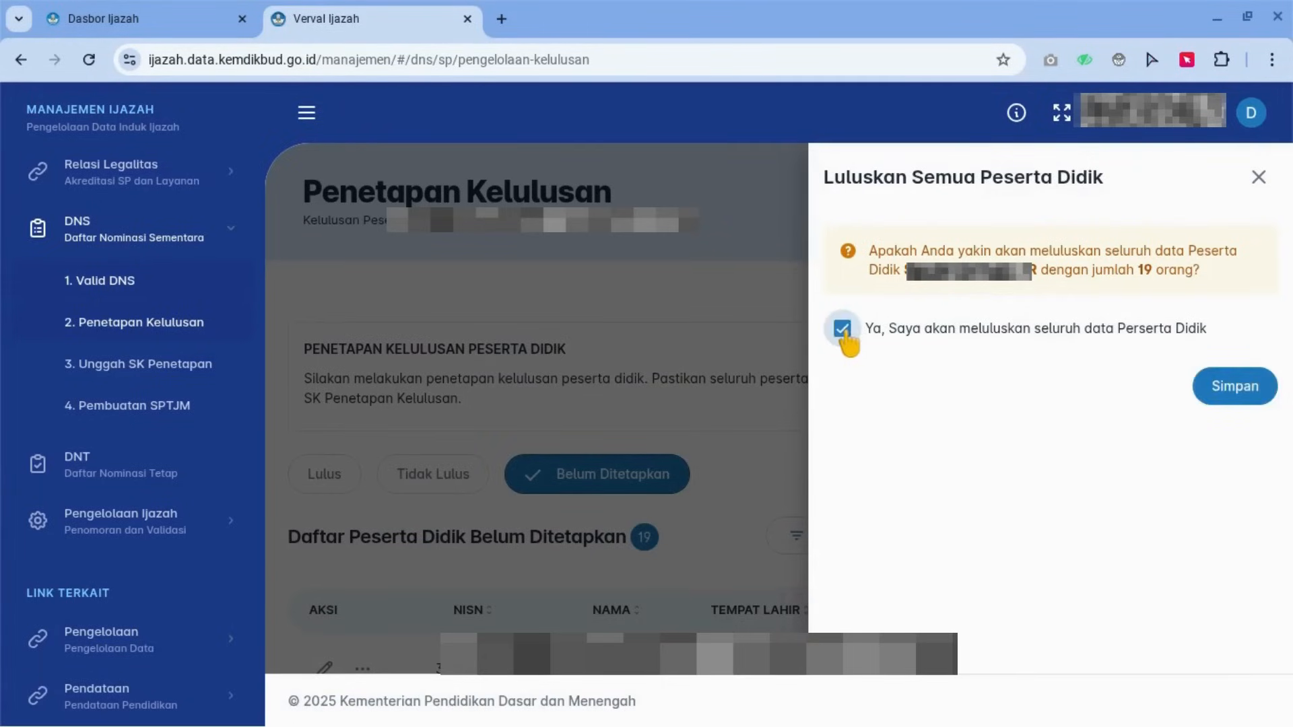
{"action": "left_click", "coordinate": [1214, 389]}
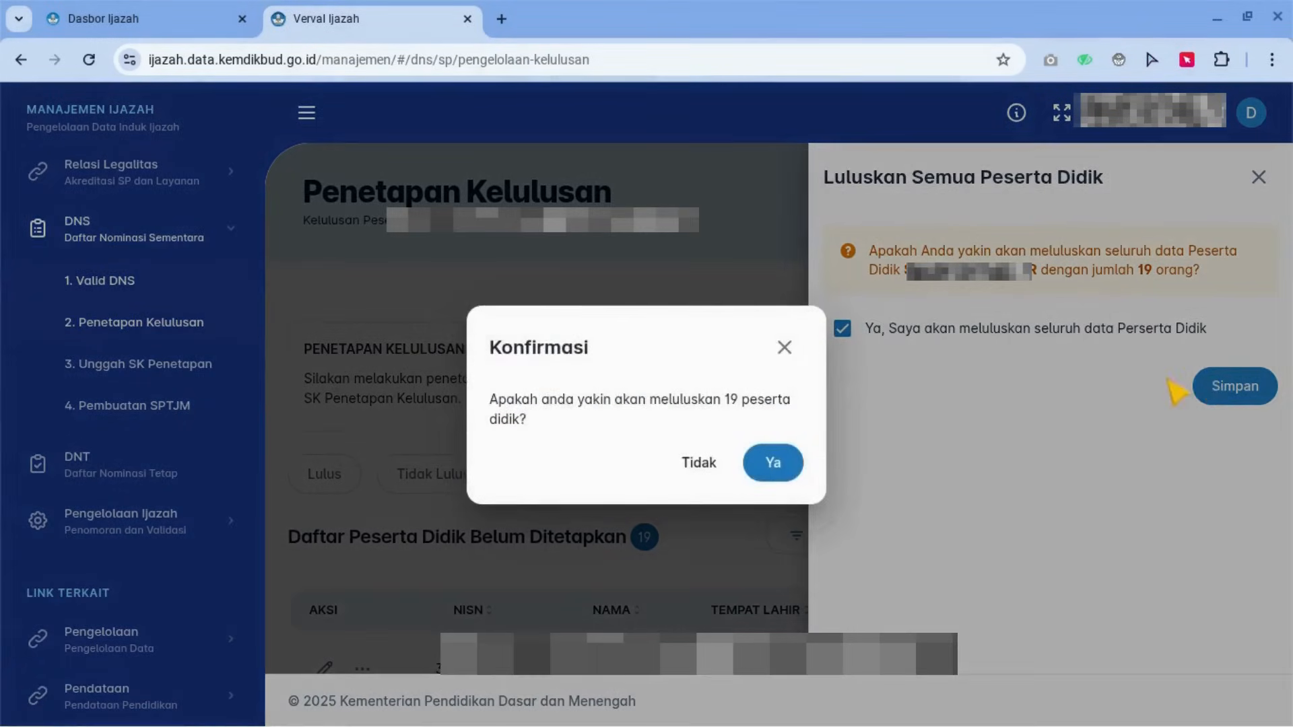
{"action": "left_click", "coordinate": [780, 470]}
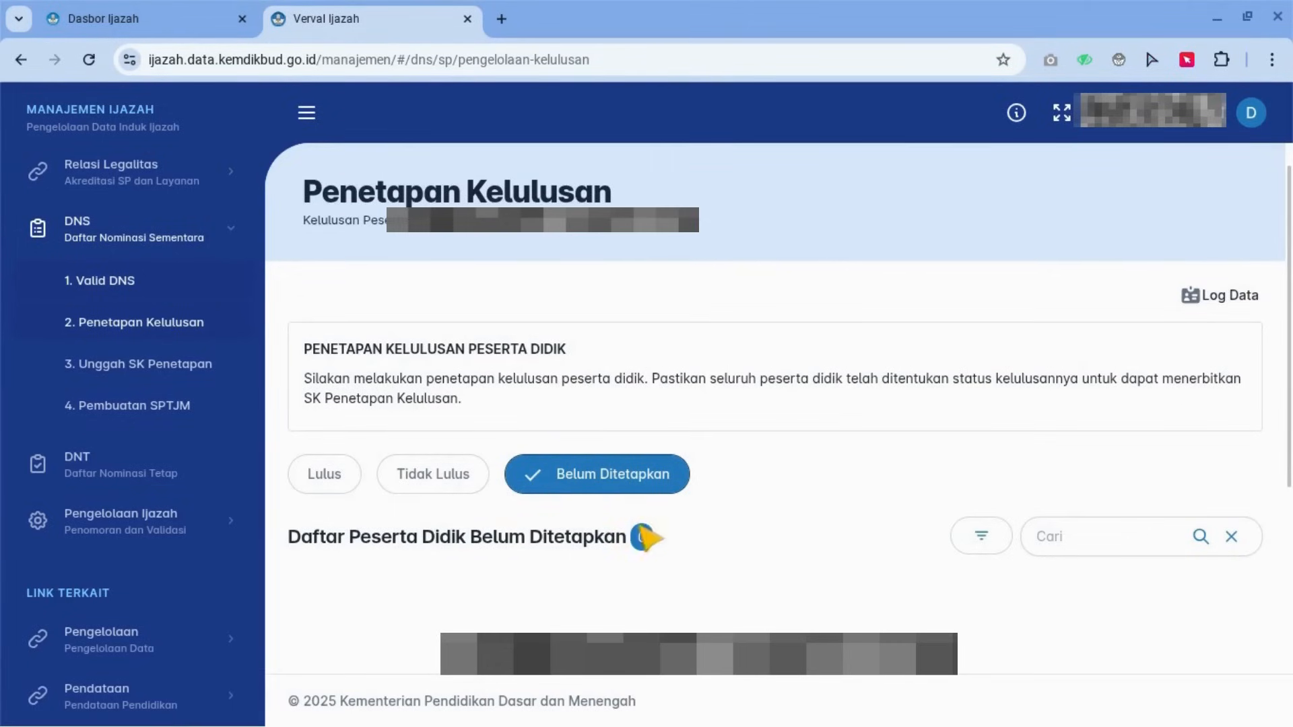
{"action": "left_click", "coordinate": [409, 473]}
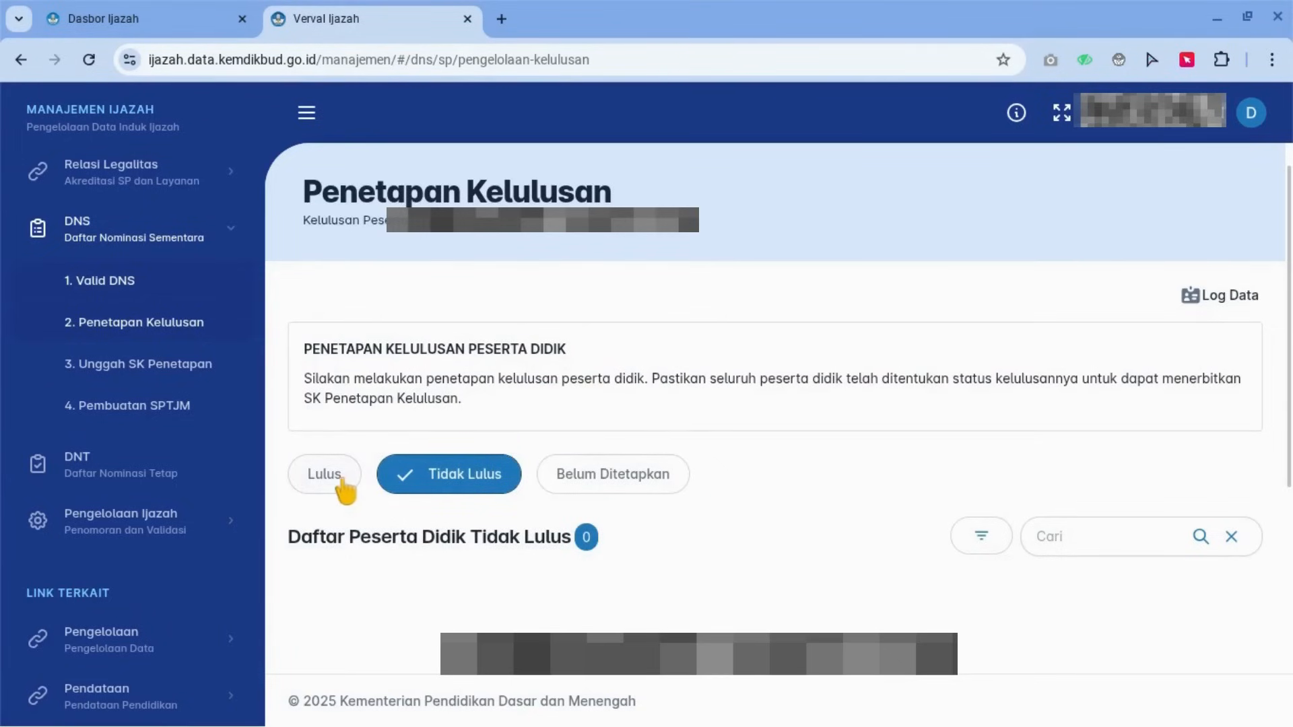
{"action": "left_click", "coordinate": [339, 480]}
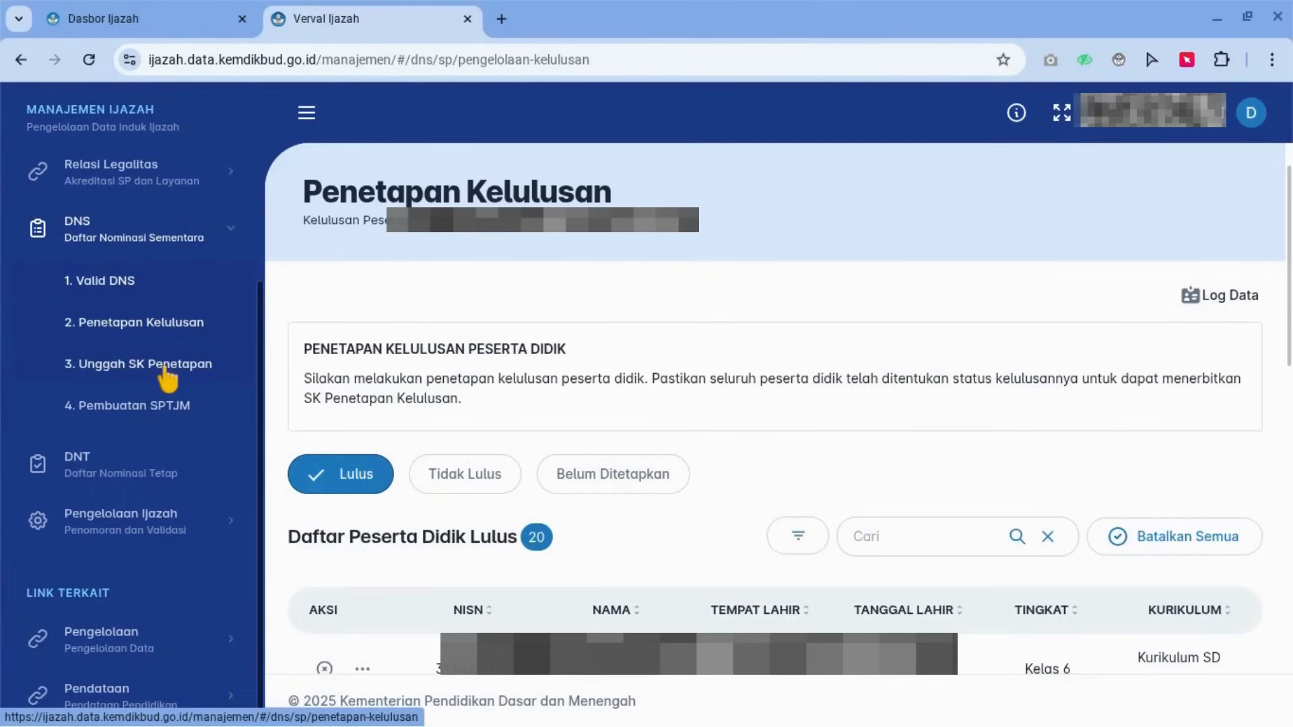
Step: Download the SK Penetapan Kelulusan format from Unggah SK Penetapan, saving it in the Download folder as "SK Penetapan..pdf"
{"action": "left_click", "coordinate": [164, 369]}
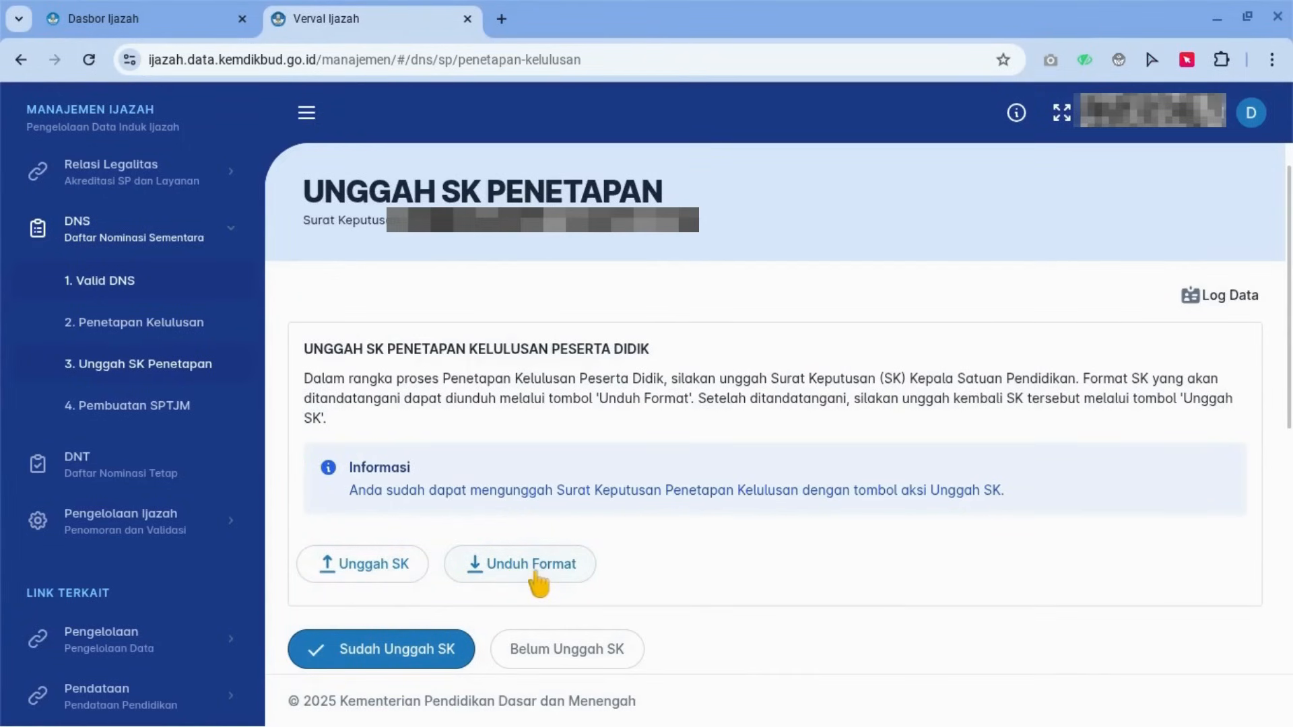
{"action": "left_click", "coordinate": [532, 574]}
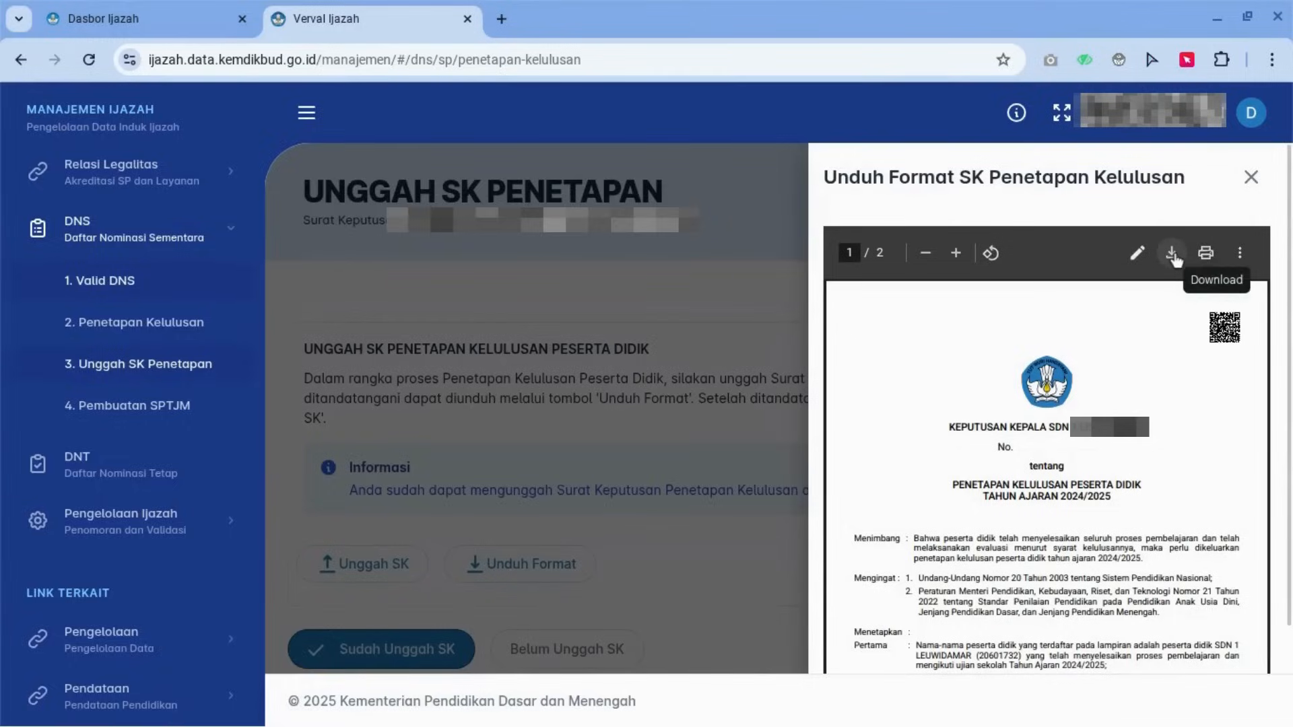
{"action": "left_click", "coordinate": [1172, 255]}
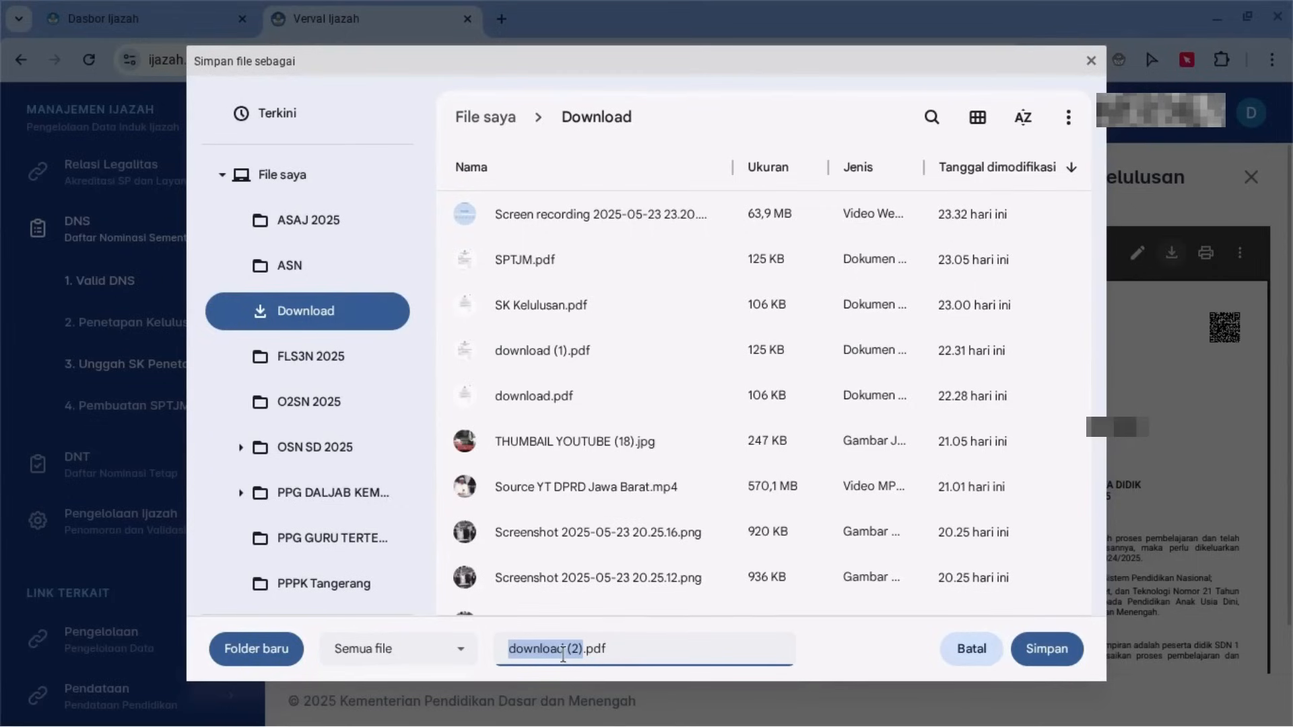
{"action": "type", "text": "SK O"}
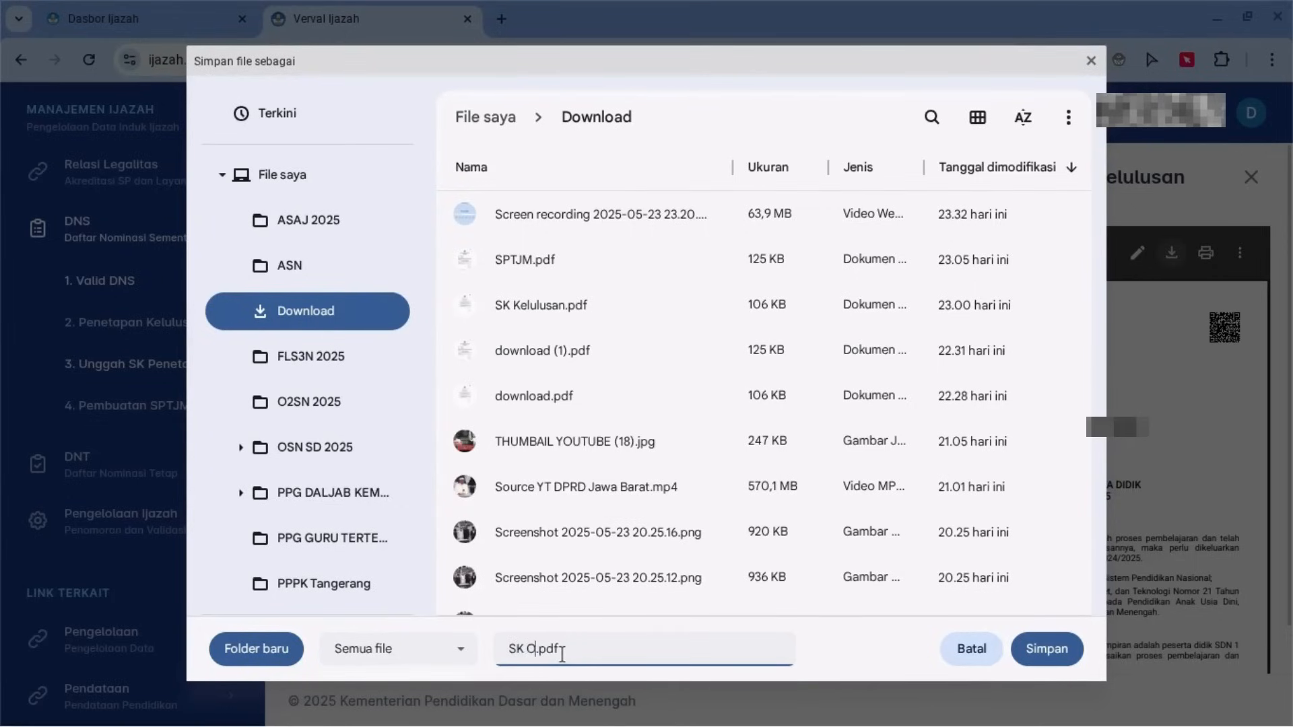
{"action": "key", "text": "BackSpace"}
{"action": "type", "text": "Penetapan"}
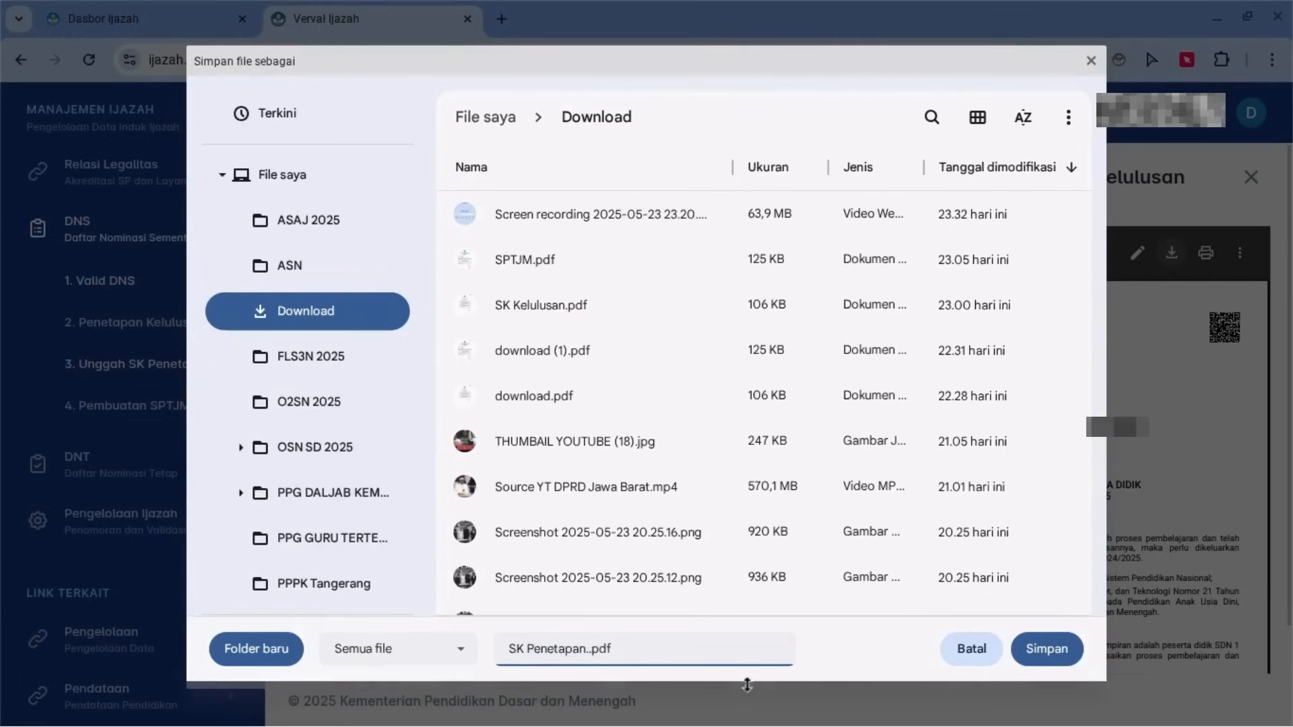
{"action": "type", "text": "."}
{"action": "left_click", "coordinate": [1052, 660]}
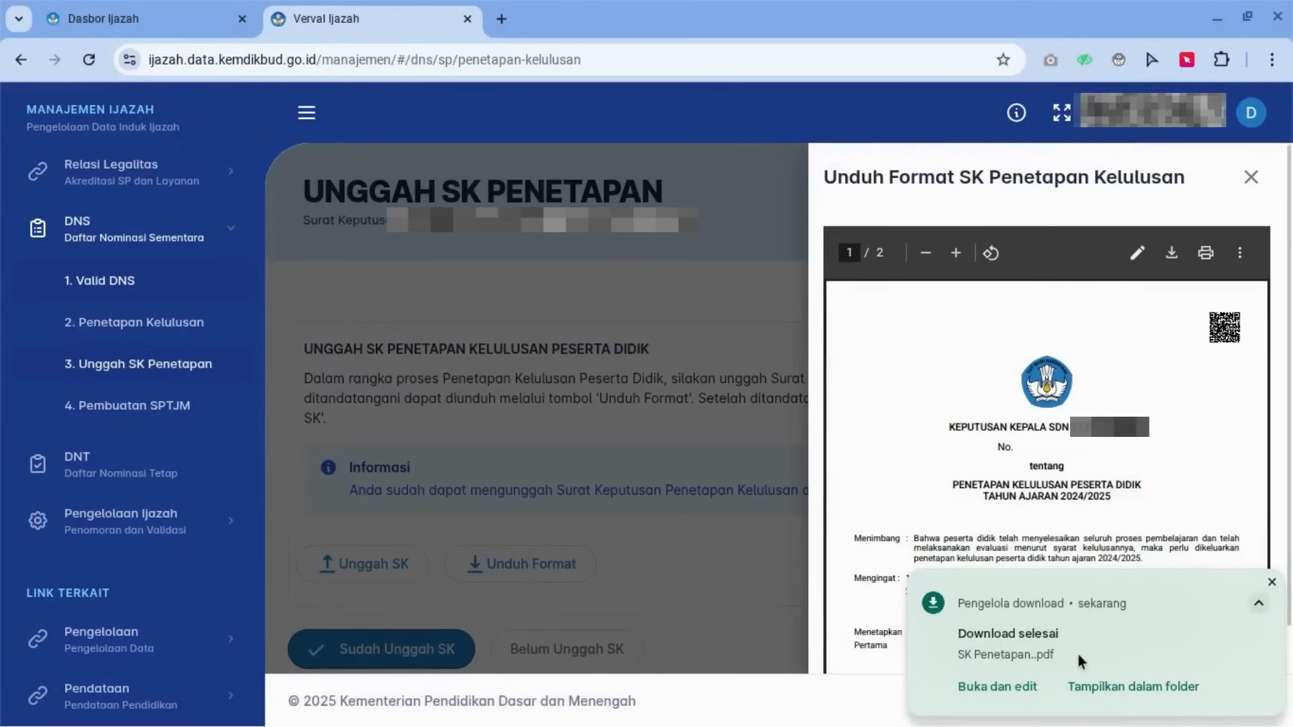
Step: Open the downloaded SK Penetapan file, review the decree and its student graduation attachment, and close it
{"action": "left_click", "coordinate": [1068, 662]}
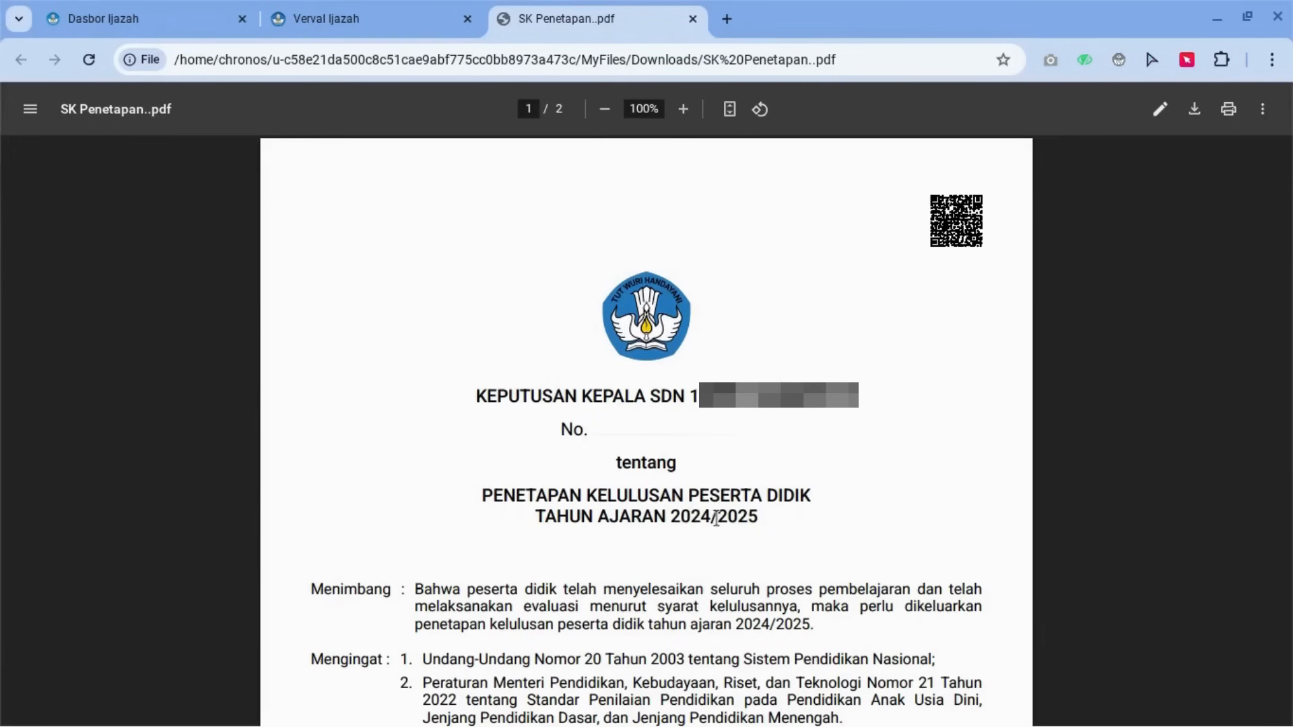
{"action": "scroll", "coordinate": [717, 518], "scroll_direction": "down", "scroll_amount": 6}
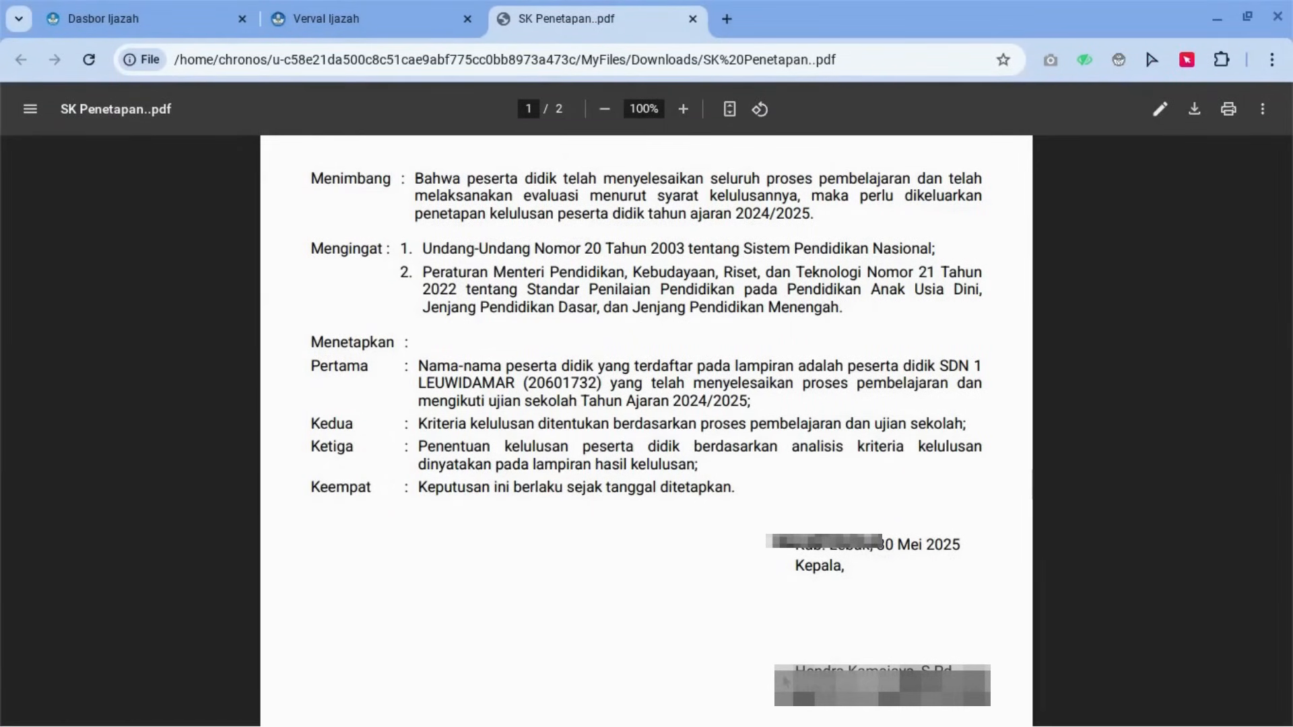
{"action": "scroll", "coordinate": [784, 681], "scroll_direction": "down", "scroll_amount": 15}
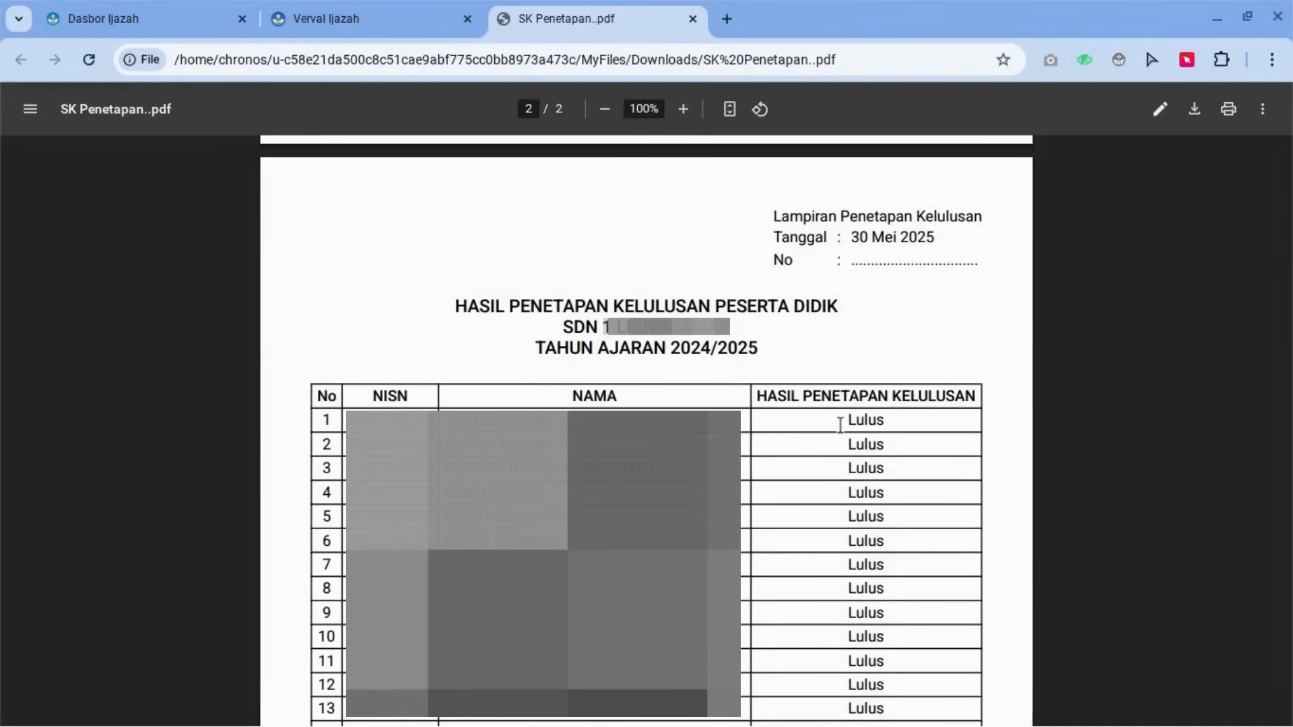
{"action": "scroll", "coordinate": [876, 458], "scroll_direction": "down", "scroll_amount": 10}
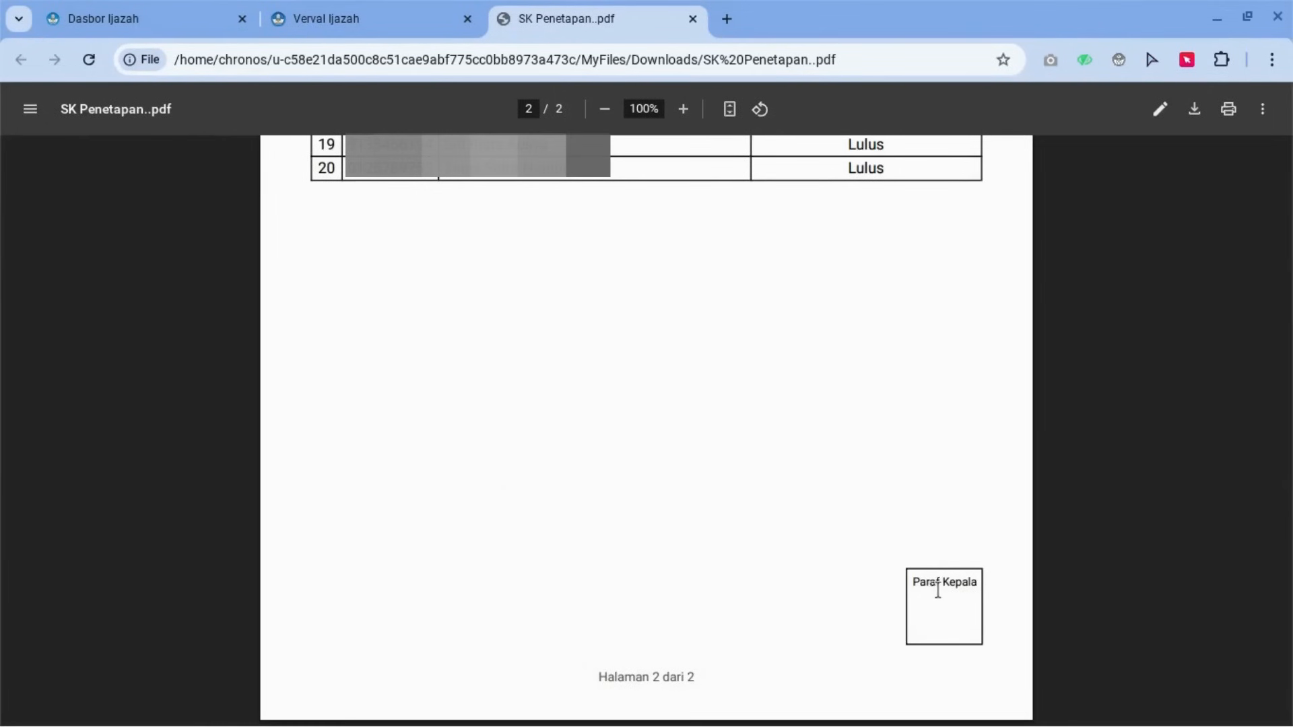
{"action": "key", "text": "ctrl+w"}
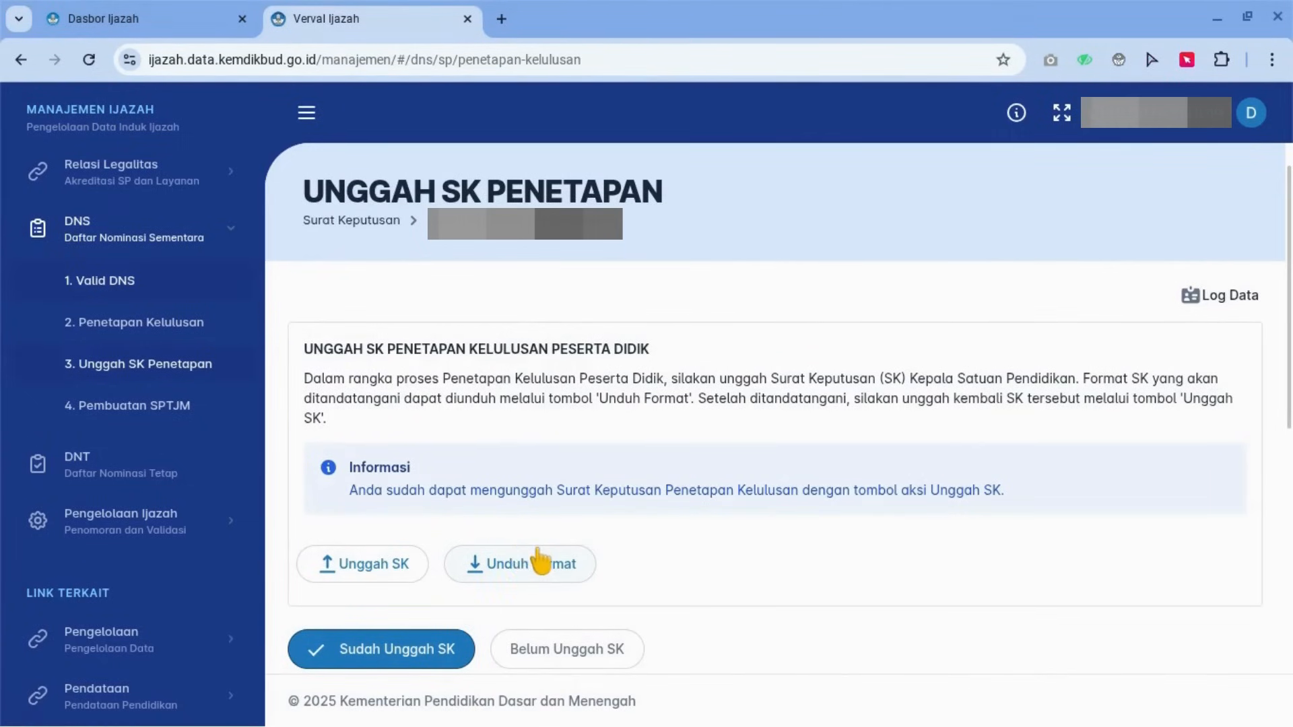
Step: Start the SK upload, select the school principal as Kepala Satuan Pendidikan, and enter the SK number 142.2/200/v/2025
{"action": "left_click", "coordinate": [360, 580]}
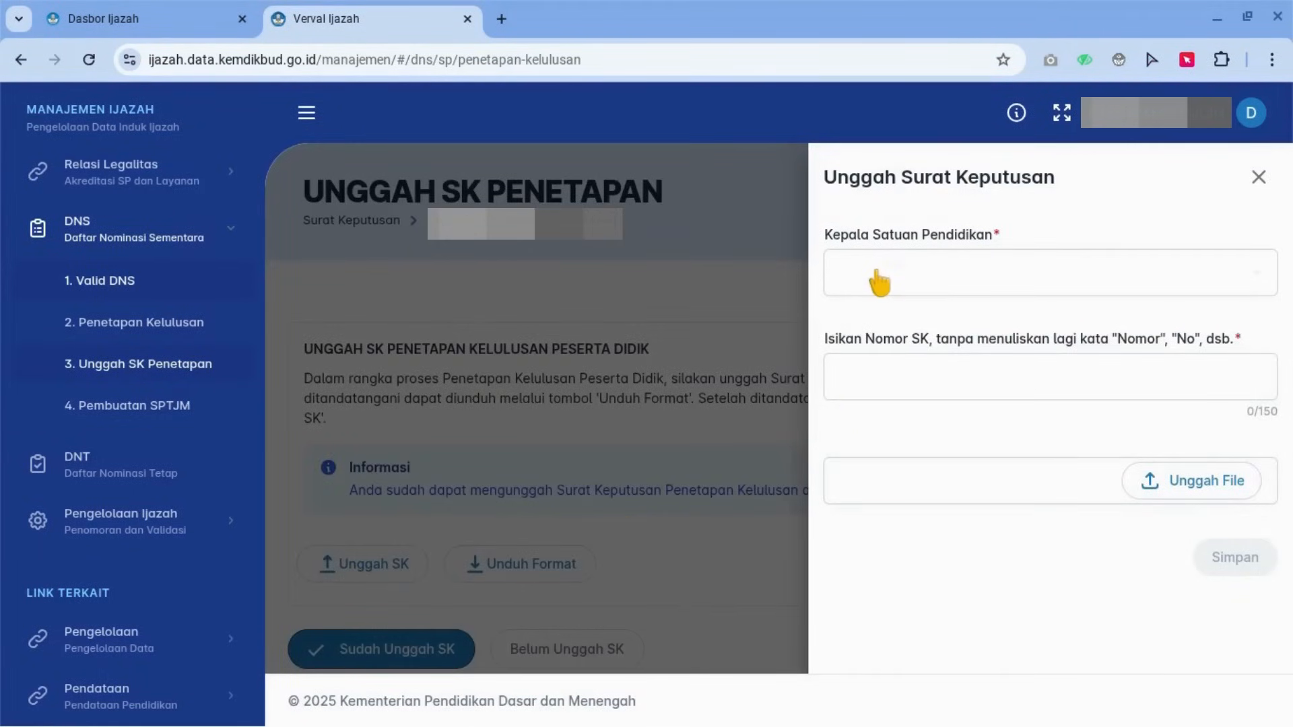
{"action": "left_click", "coordinate": [936, 270]}
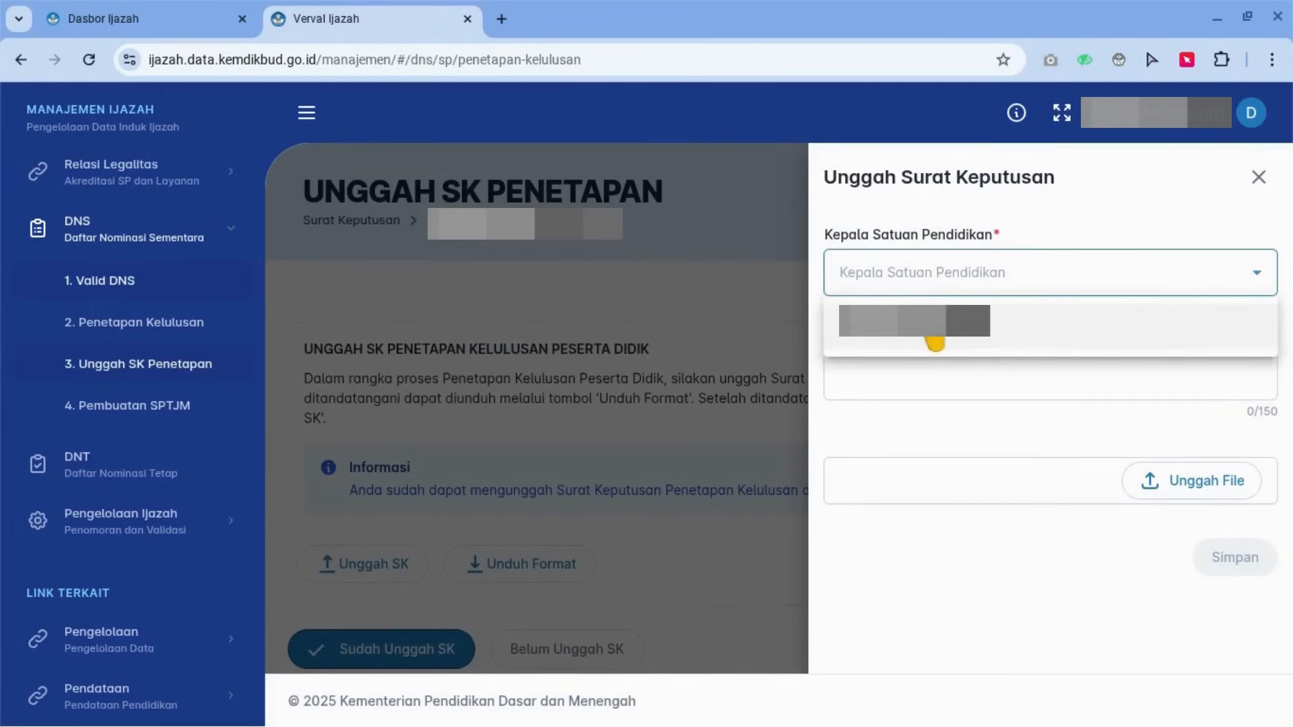
{"action": "left_click", "coordinate": [962, 345]}
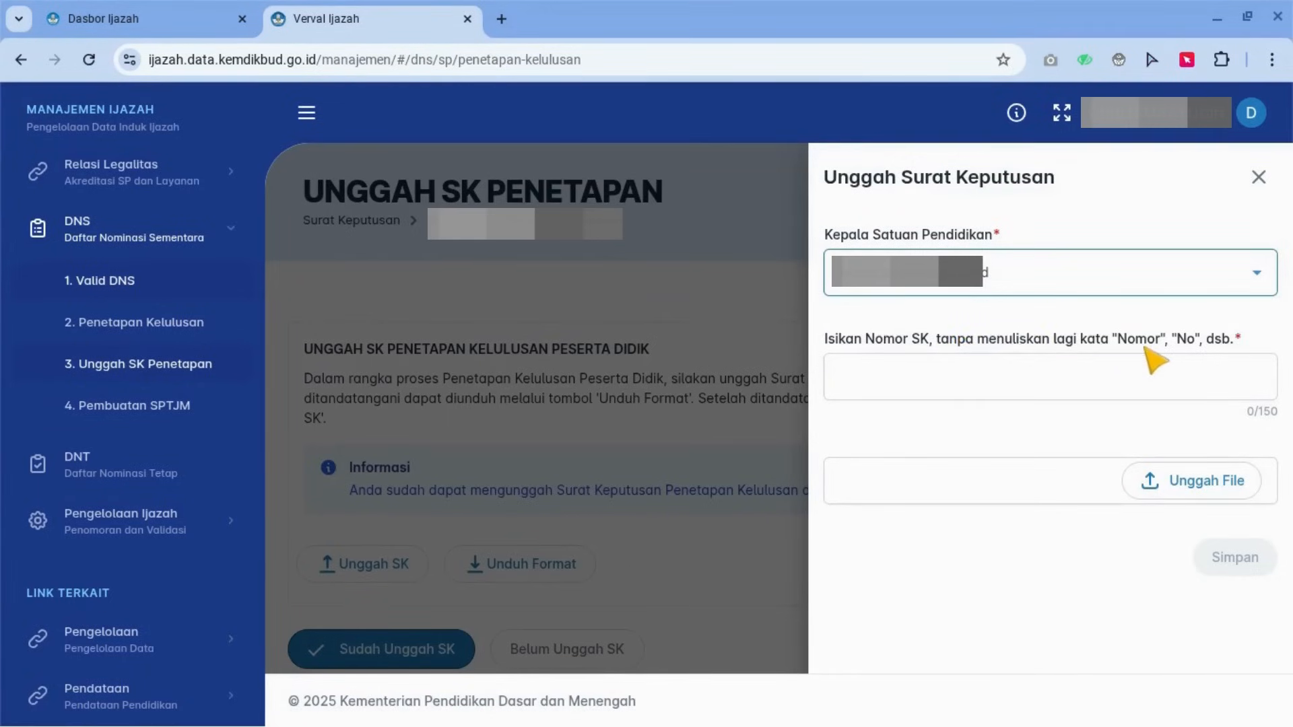
{"action": "left_click", "coordinate": [950, 387]}
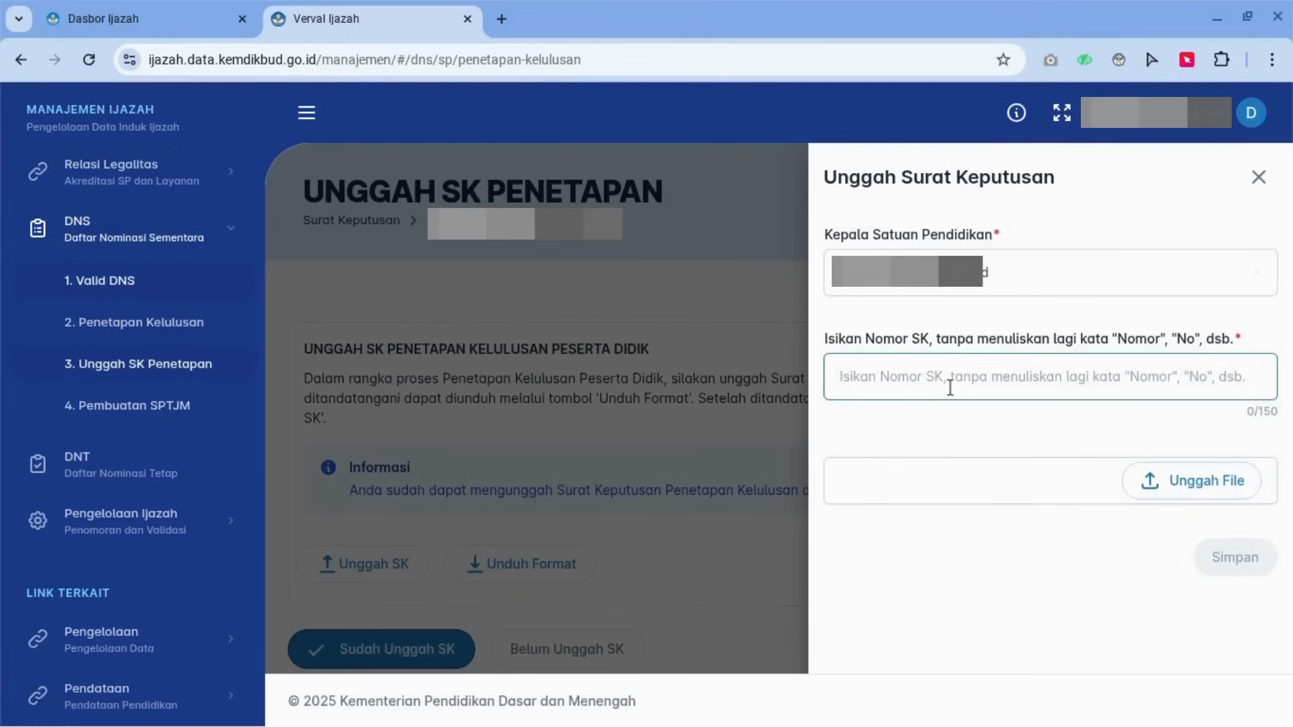
{"action": "type", "text": "142.2"}
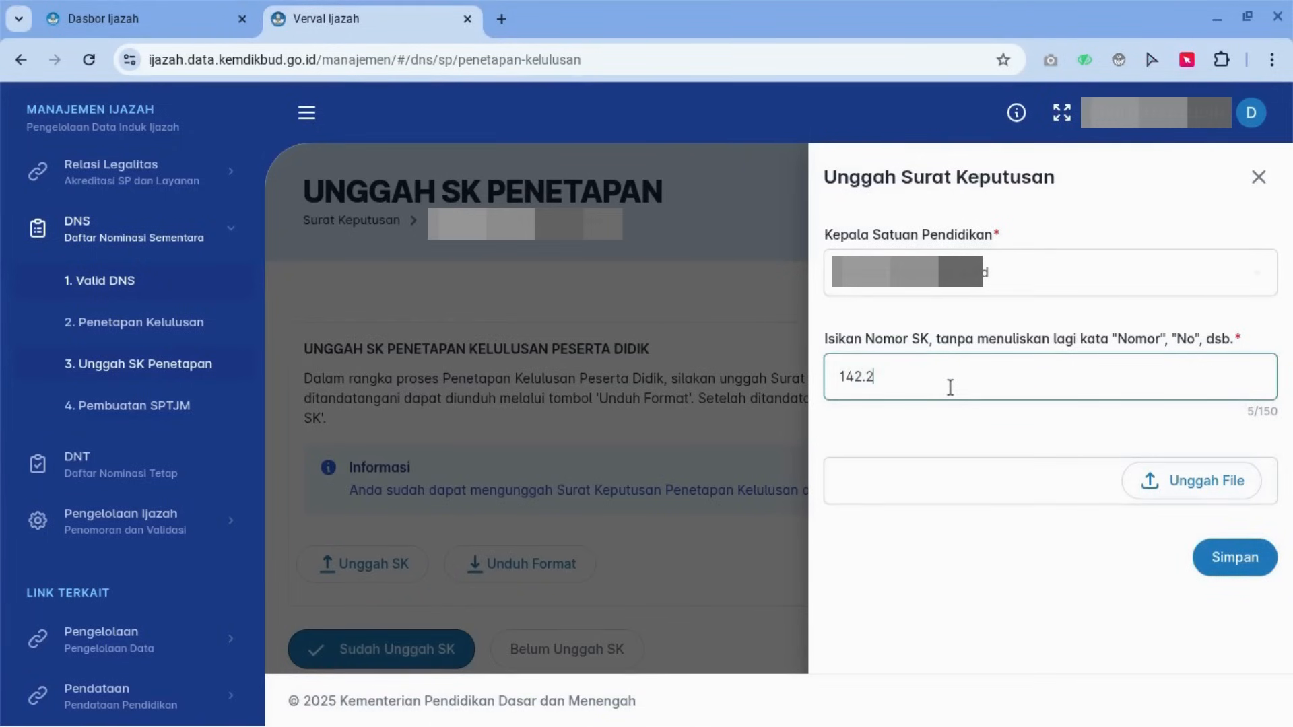
{"action": "type", "text": "/20"}
{"action": "type", "text": "0/"}
{"action": "type", "text": "v"}
{"action": "type", "text": "/20"}
{"action": "type", "text": "20"}
{"action": "type", "text": "5"}
Step: Attach "SK Penetapan..pdf" to the Surat Keputusan upload, save it, and confirm that the decree is correct
{"action": "left_click", "coordinate": [1207, 492]}
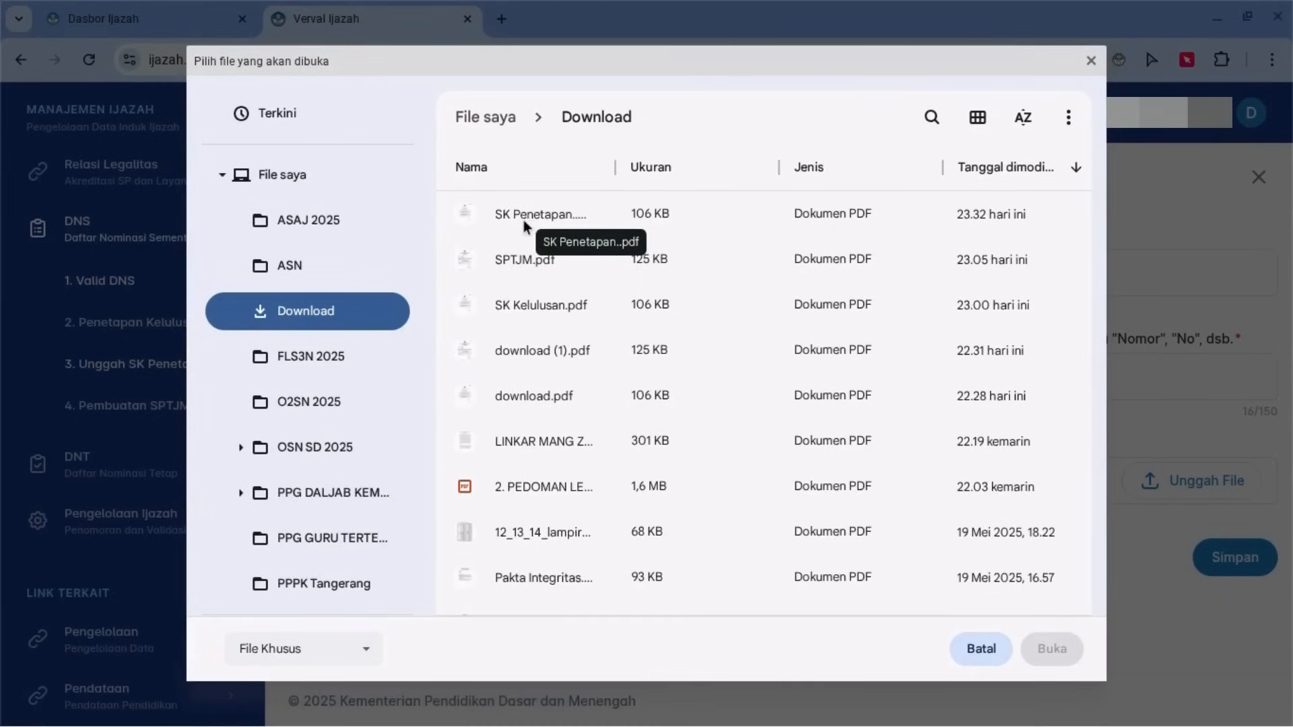
{"action": "left_click", "coordinate": [523, 220]}
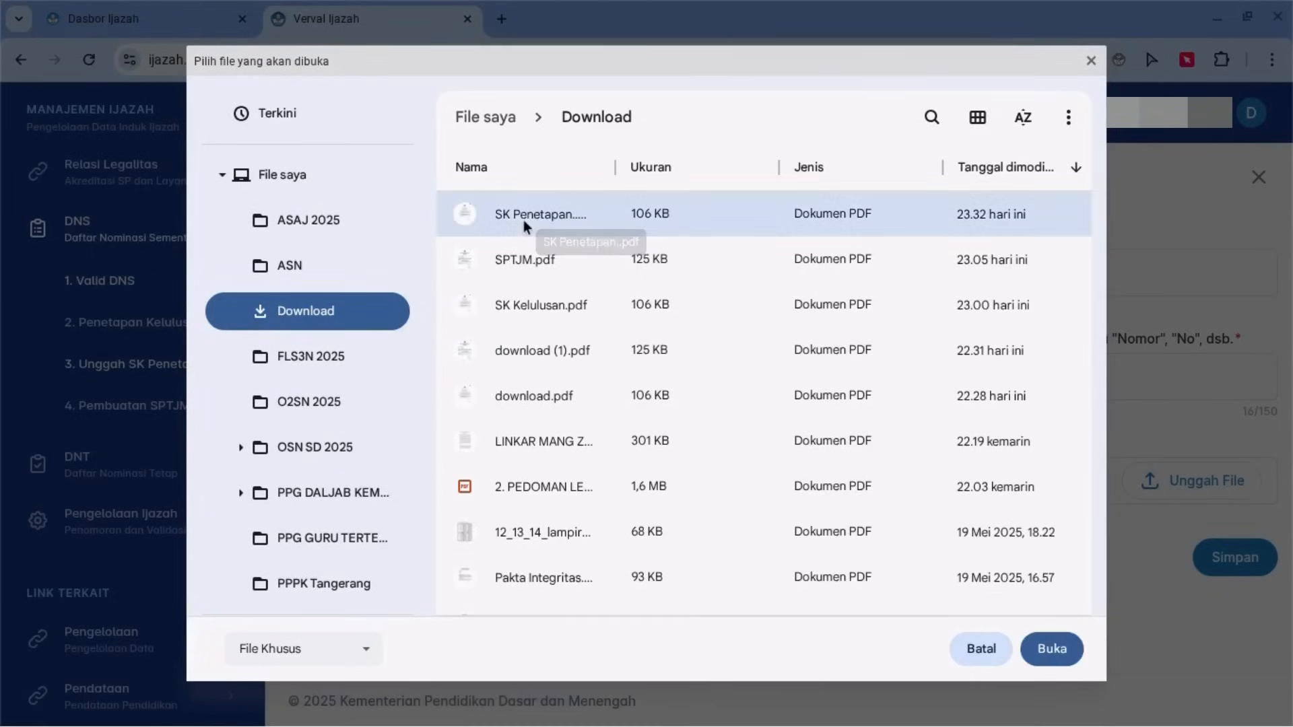
{"action": "left_click", "coordinate": [1050, 648]}
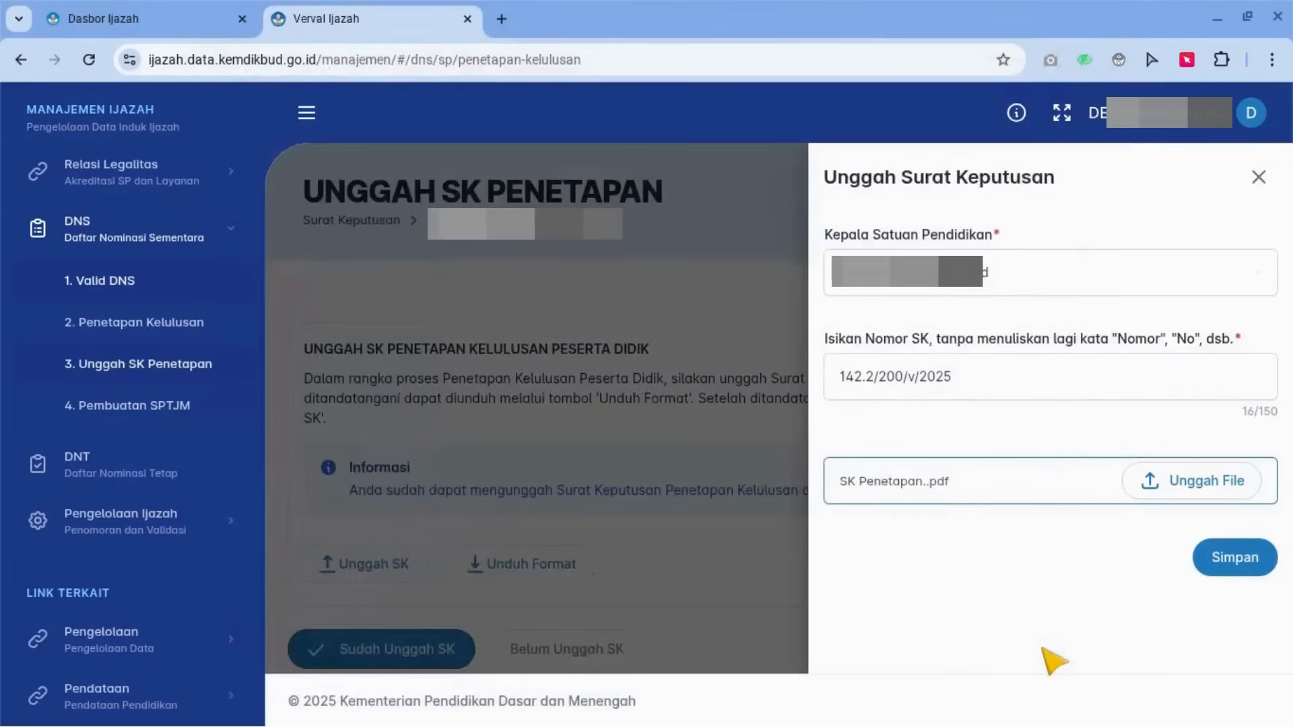
{"action": "left_click", "coordinate": [1255, 573]}
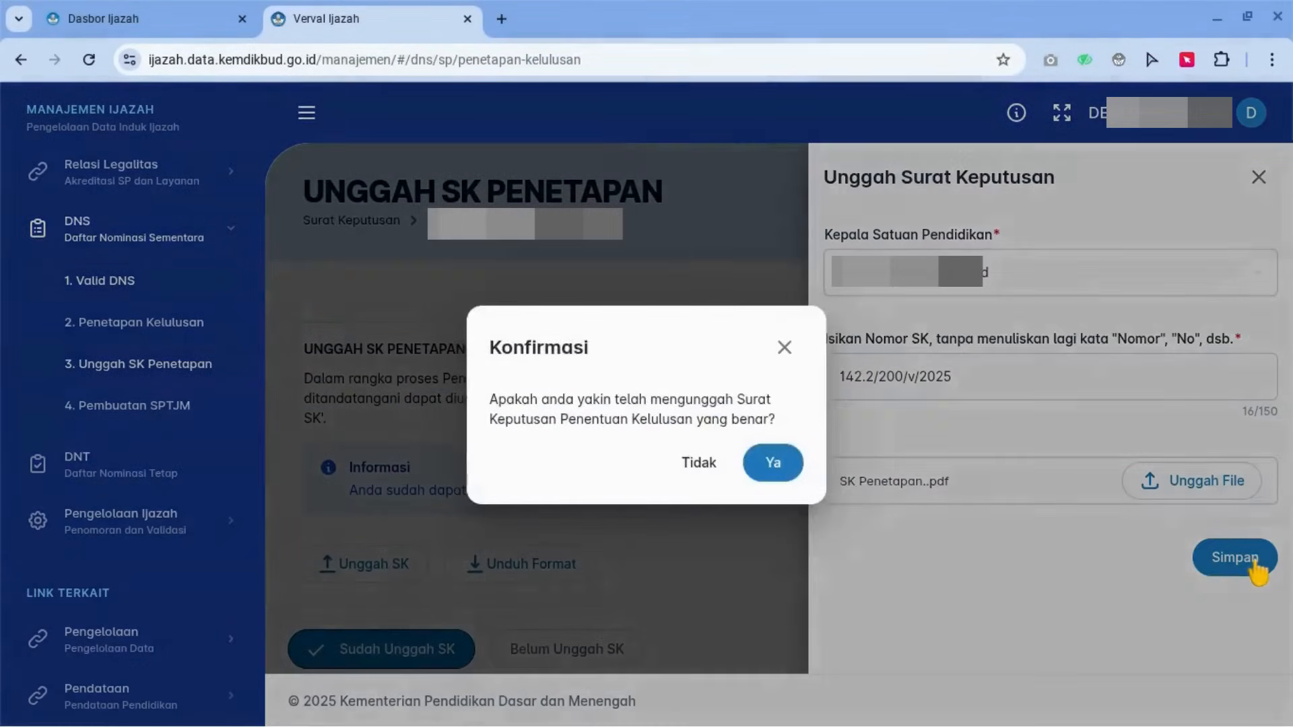
{"action": "left_click", "coordinate": [789, 472]}
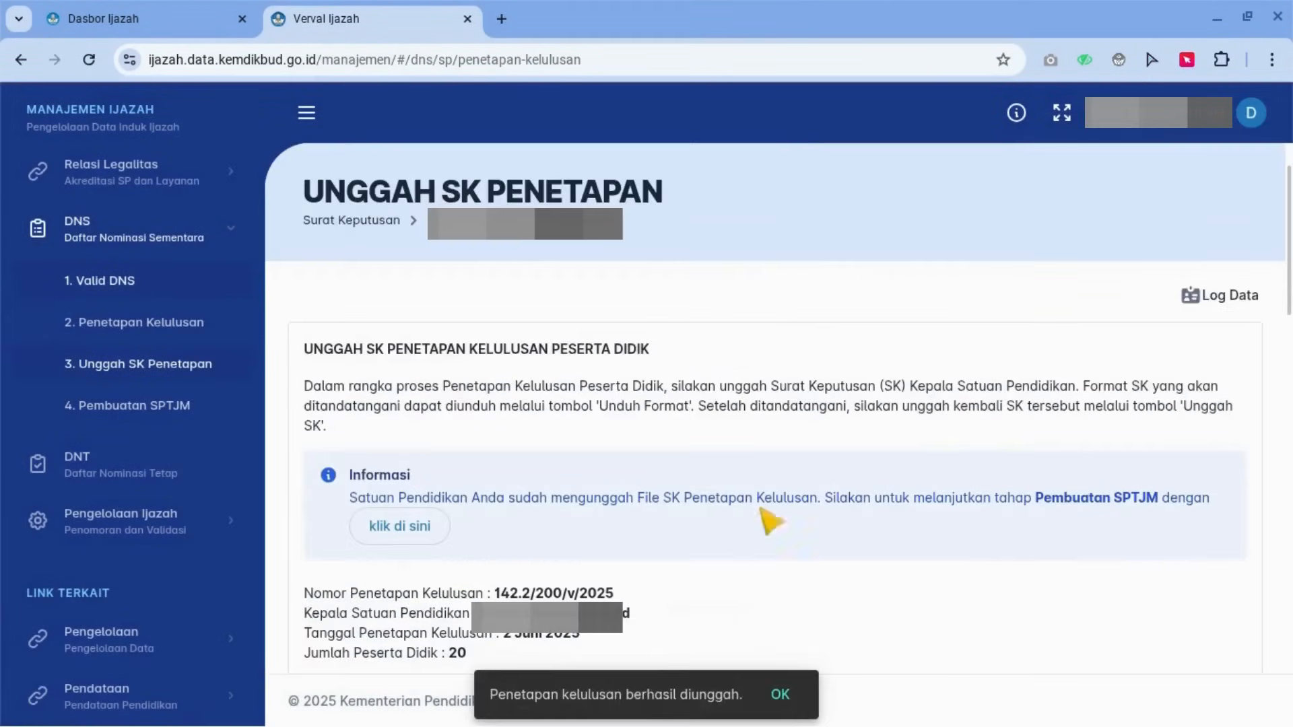
{"action": "left_click", "coordinate": [776, 694]}
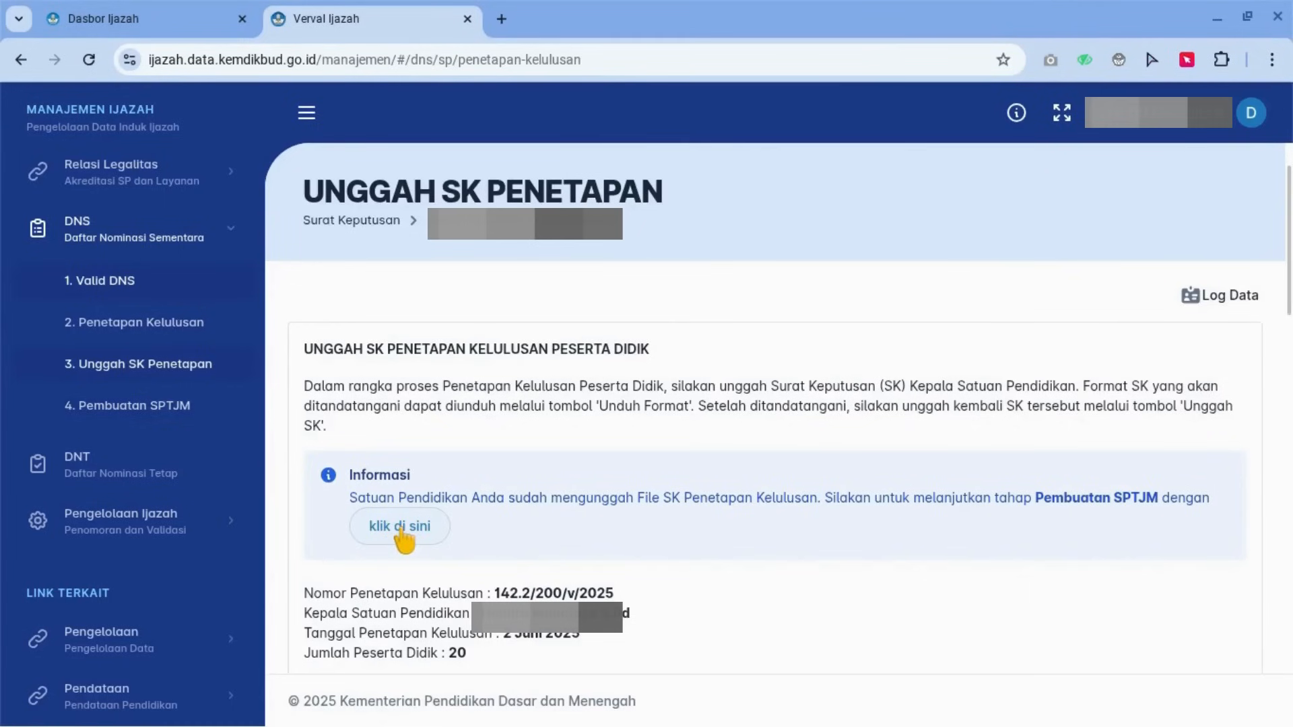
Step: Check the Belum SPTJM list in Pembuatan SPTJM, and create the SPTJM with the school principal as signatory
{"action": "left_click", "coordinate": [134, 406]}
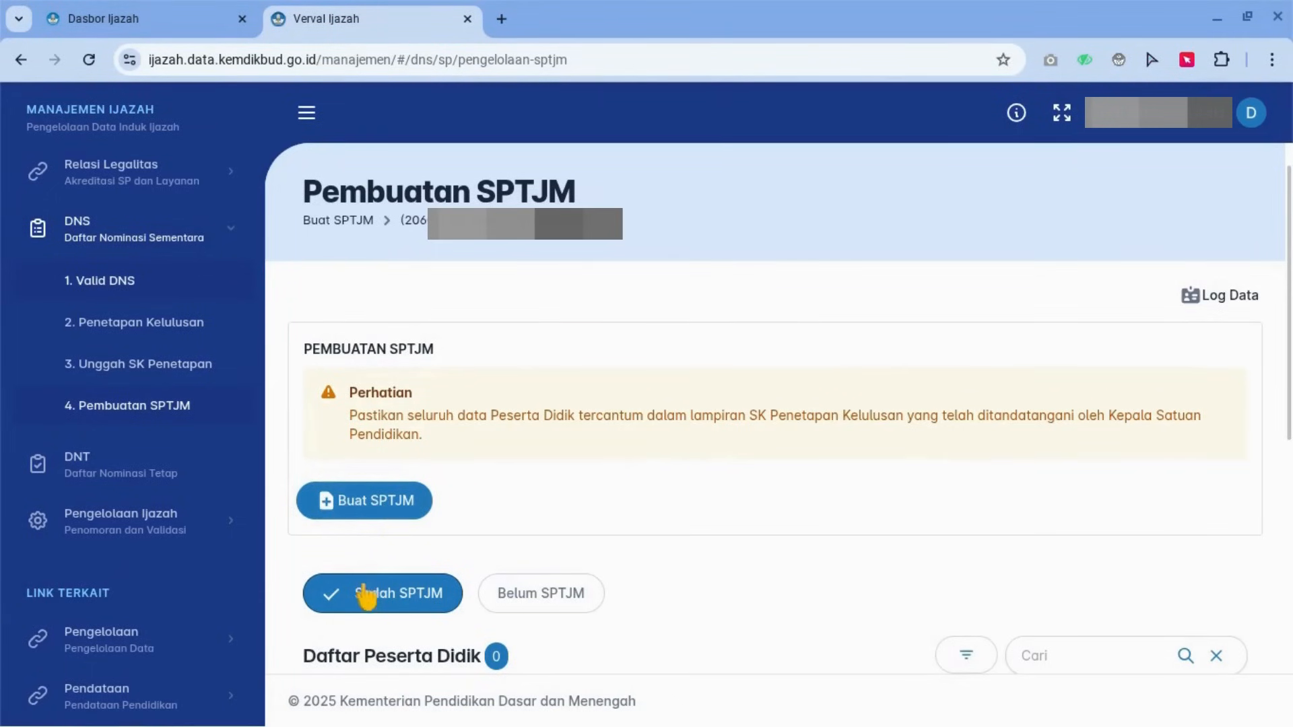
{"action": "left_click", "coordinate": [521, 610]}
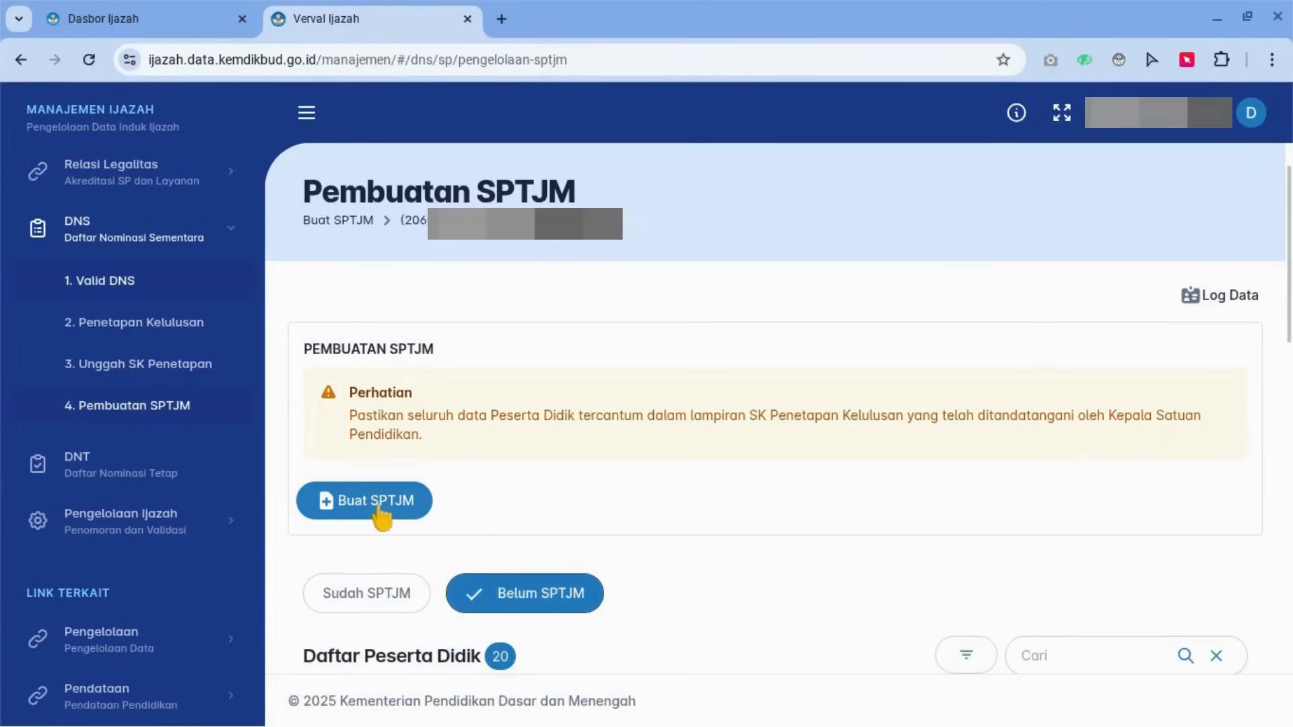
{"action": "left_click", "coordinate": [362, 506]}
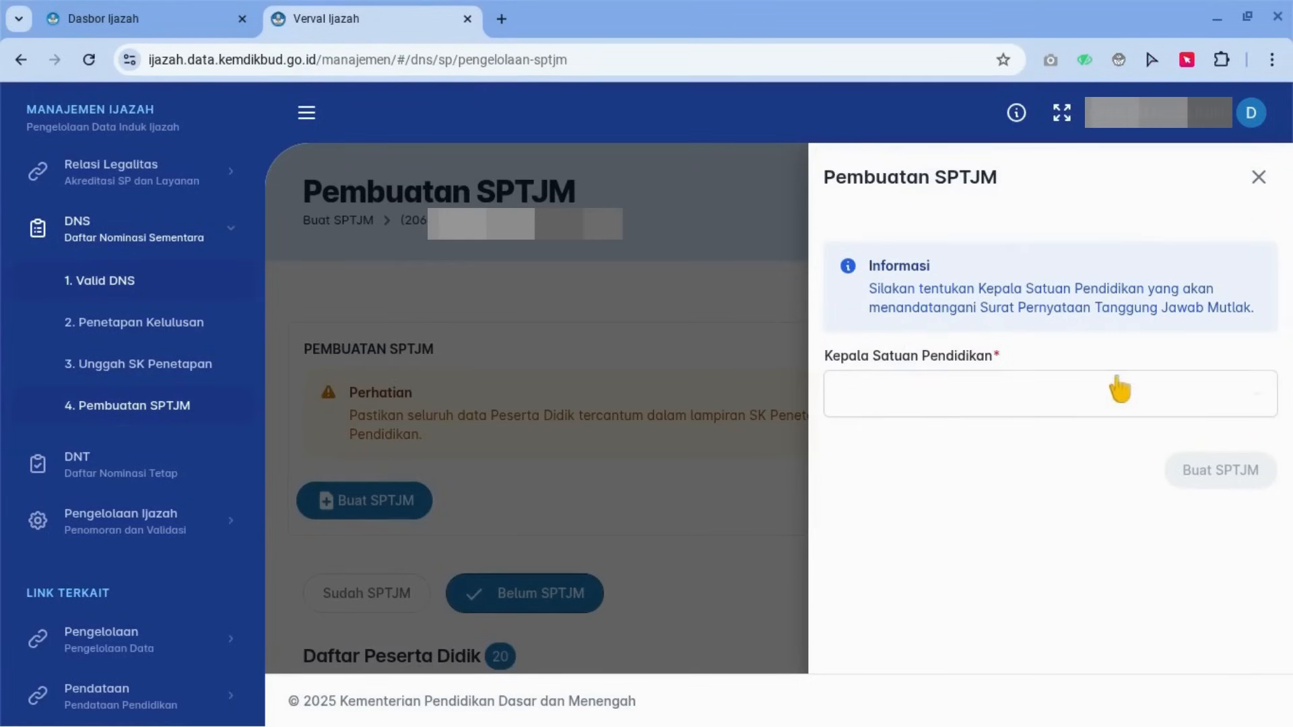
{"action": "left_click", "coordinate": [1140, 409]}
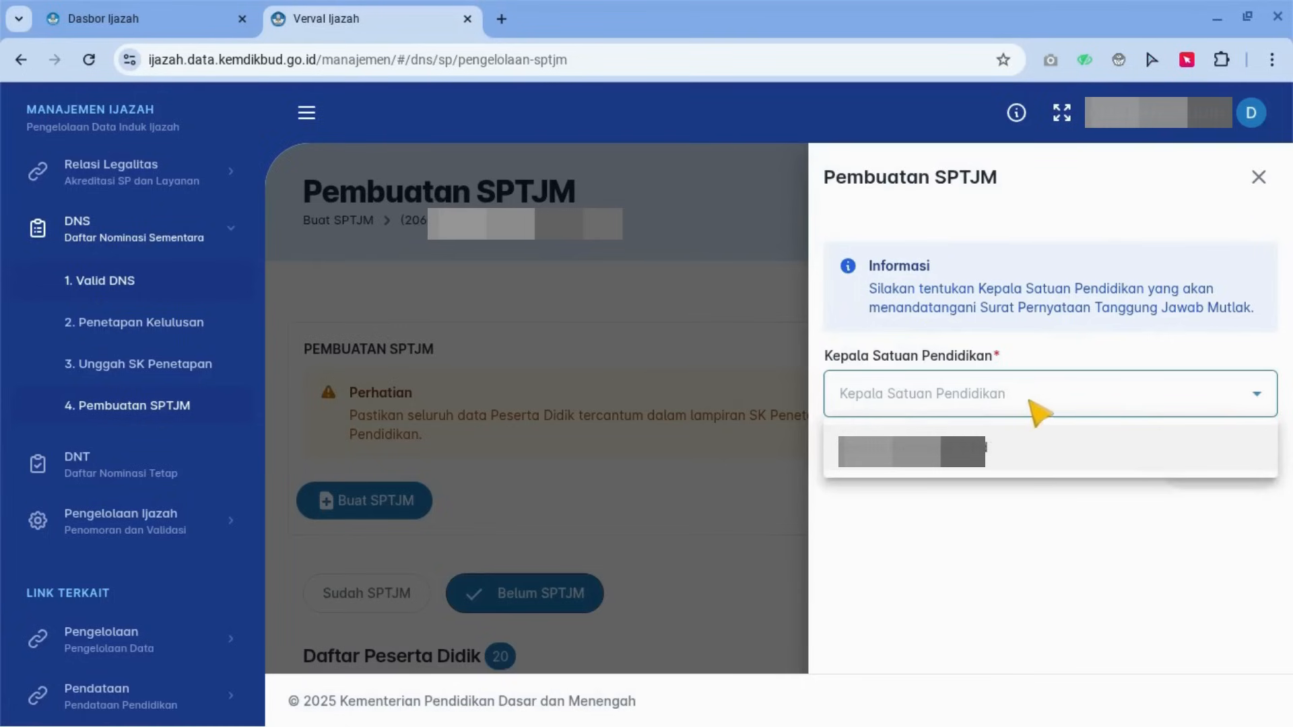
{"action": "left_click", "coordinate": [1052, 444]}
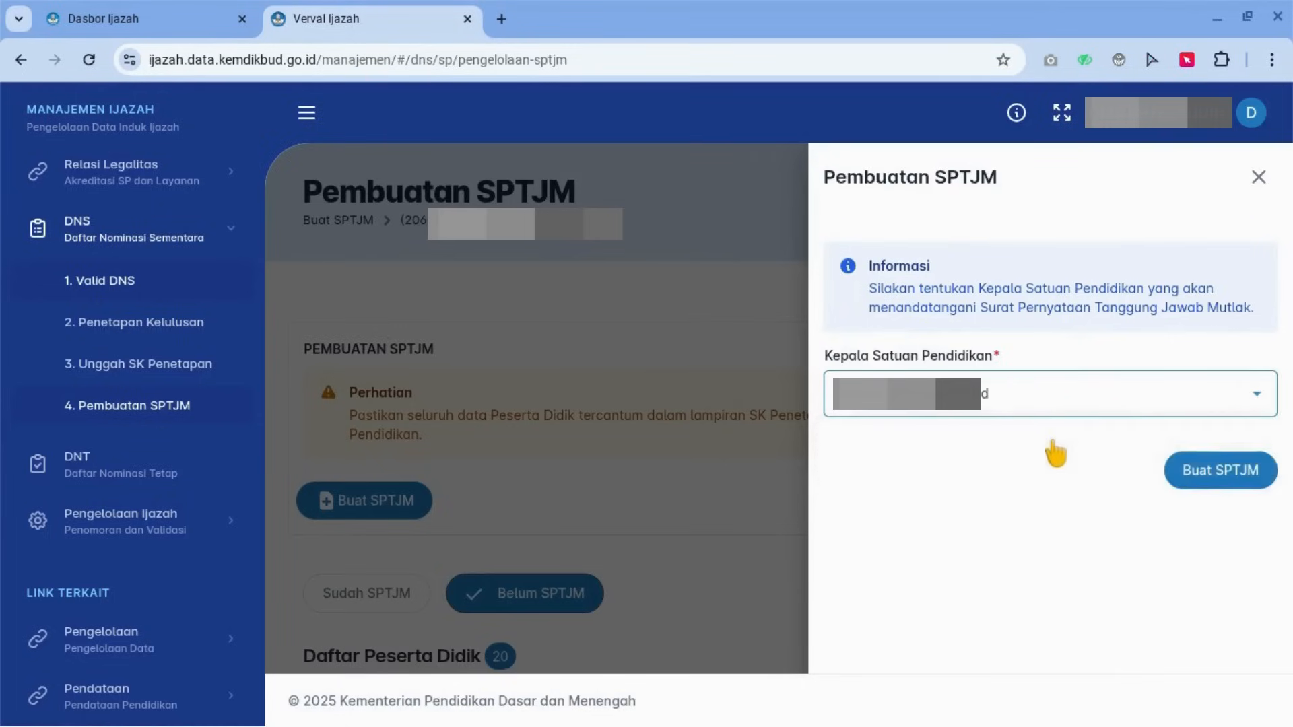
{"action": "left_click", "coordinate": [1225, 480]}
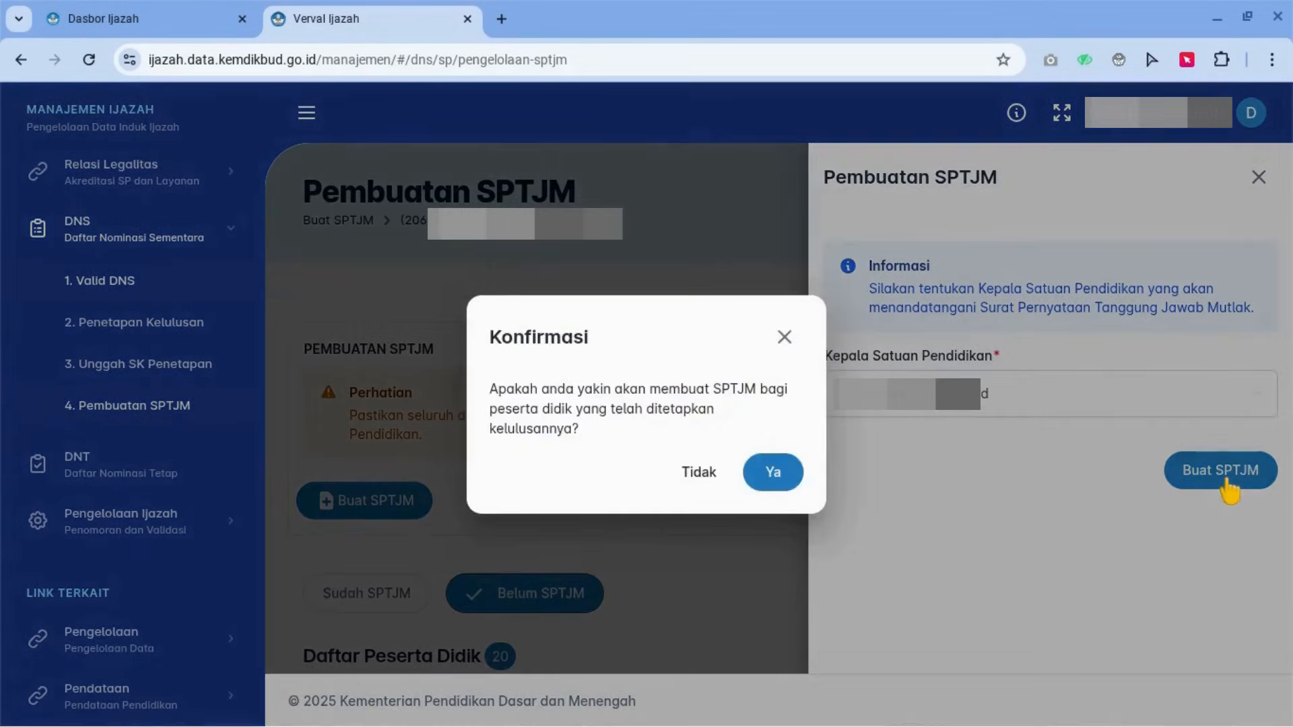
{"action": "left_click", "coordinate": [774, 474]}
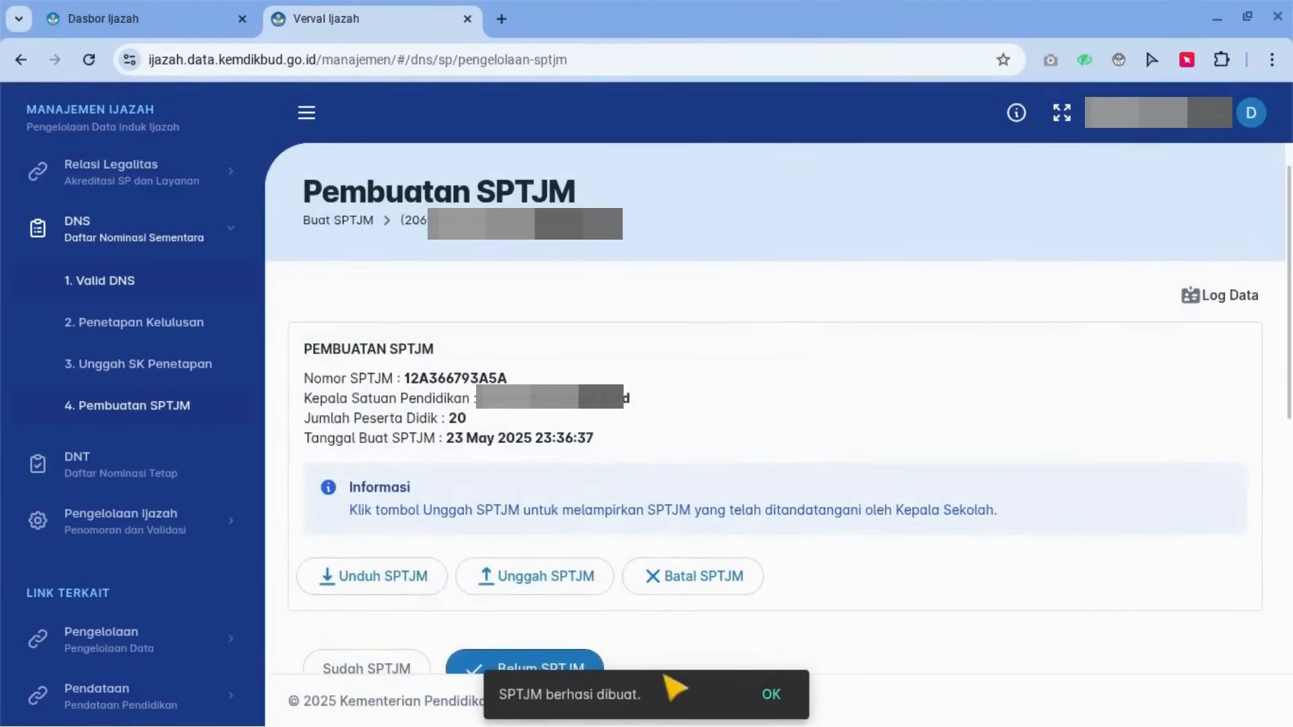
{"action": "left_click", "coordinate": [766, 697]}
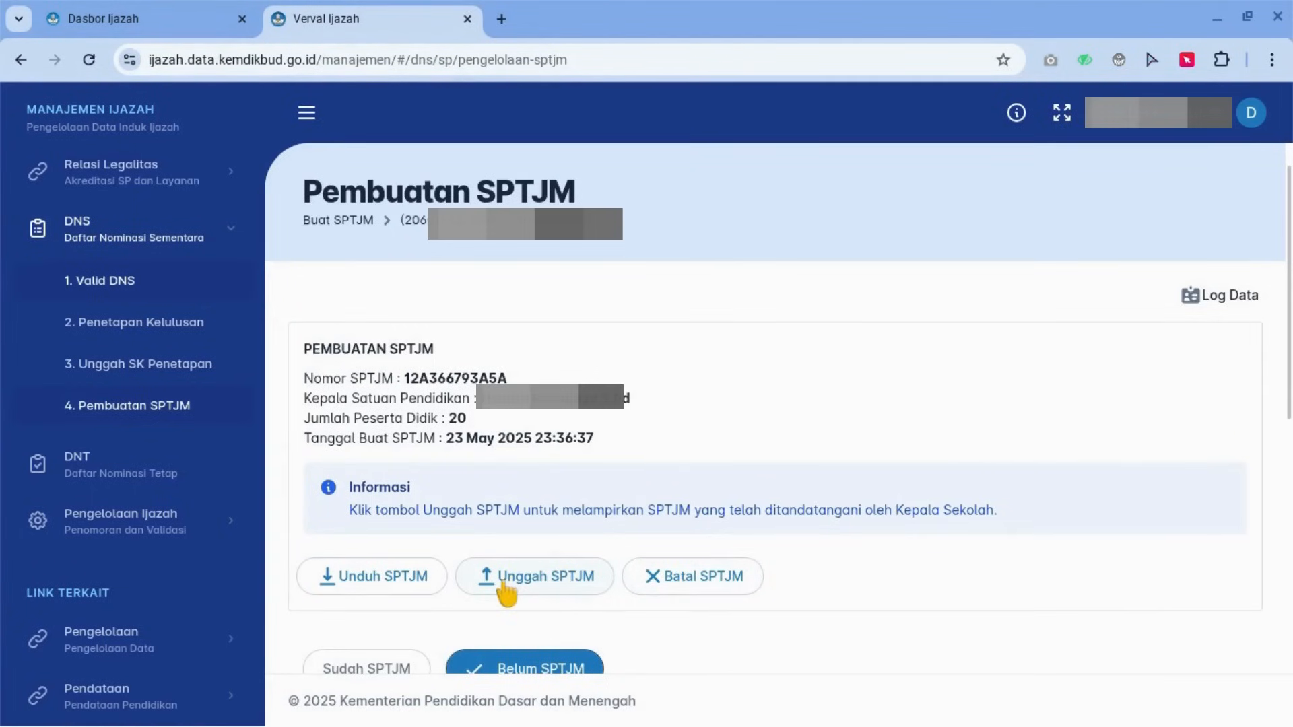
Step: Download the SPTJM document to the Download folder as "SPTJM..pdf" and open the saved file
{"action": "left_click", "coordinate": [401, 584]}
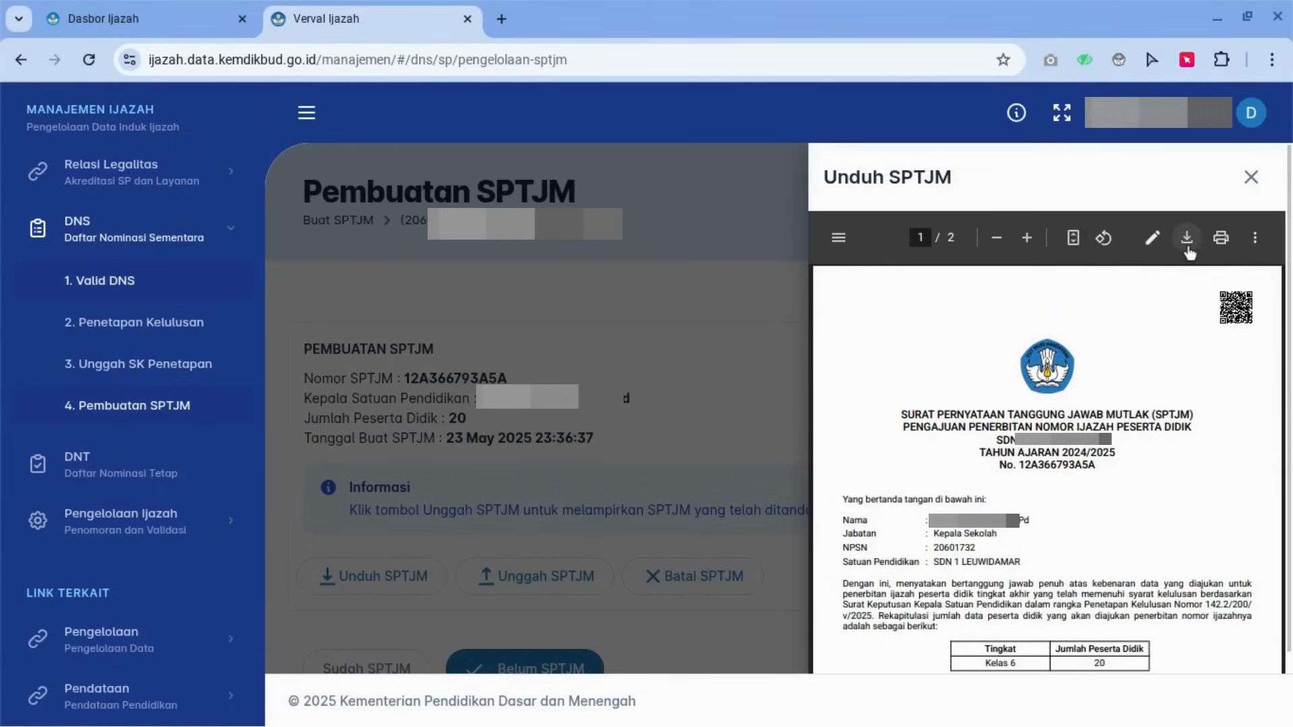
{"action": "left_click", "coordinate": [1188, 247]}
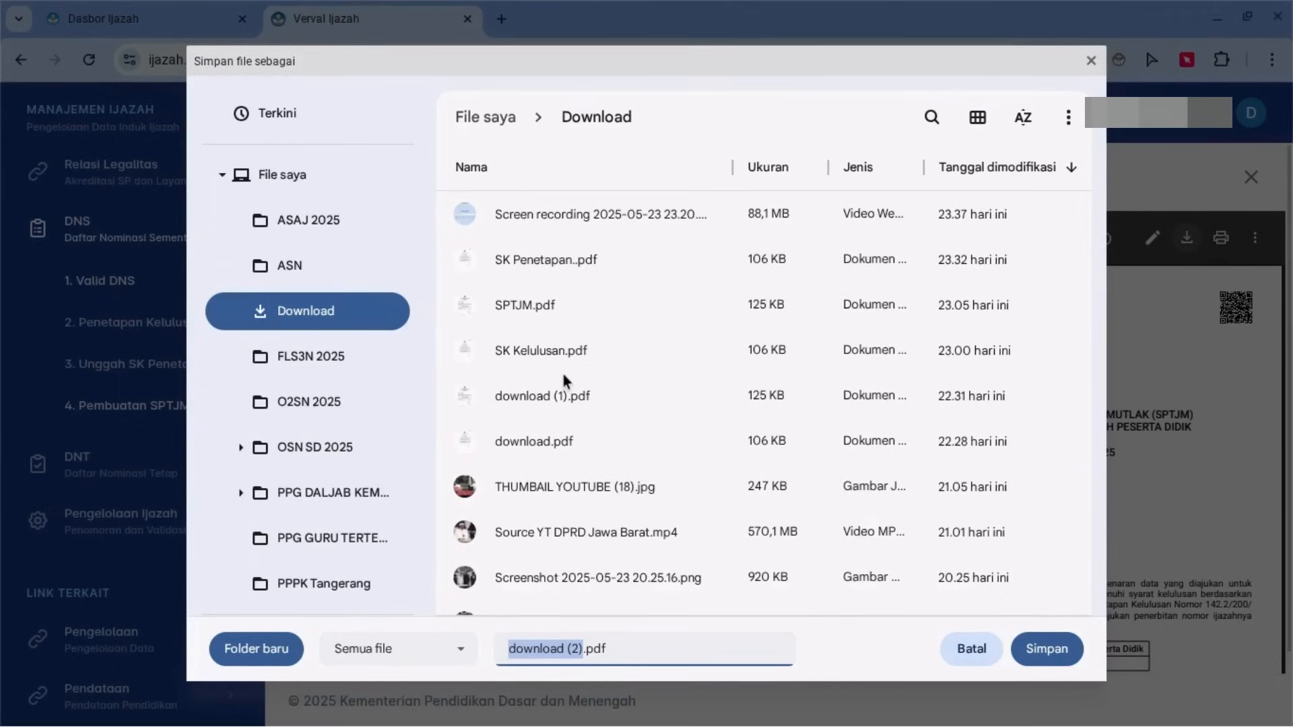
{"action": "type", "text": "SPTJM"}
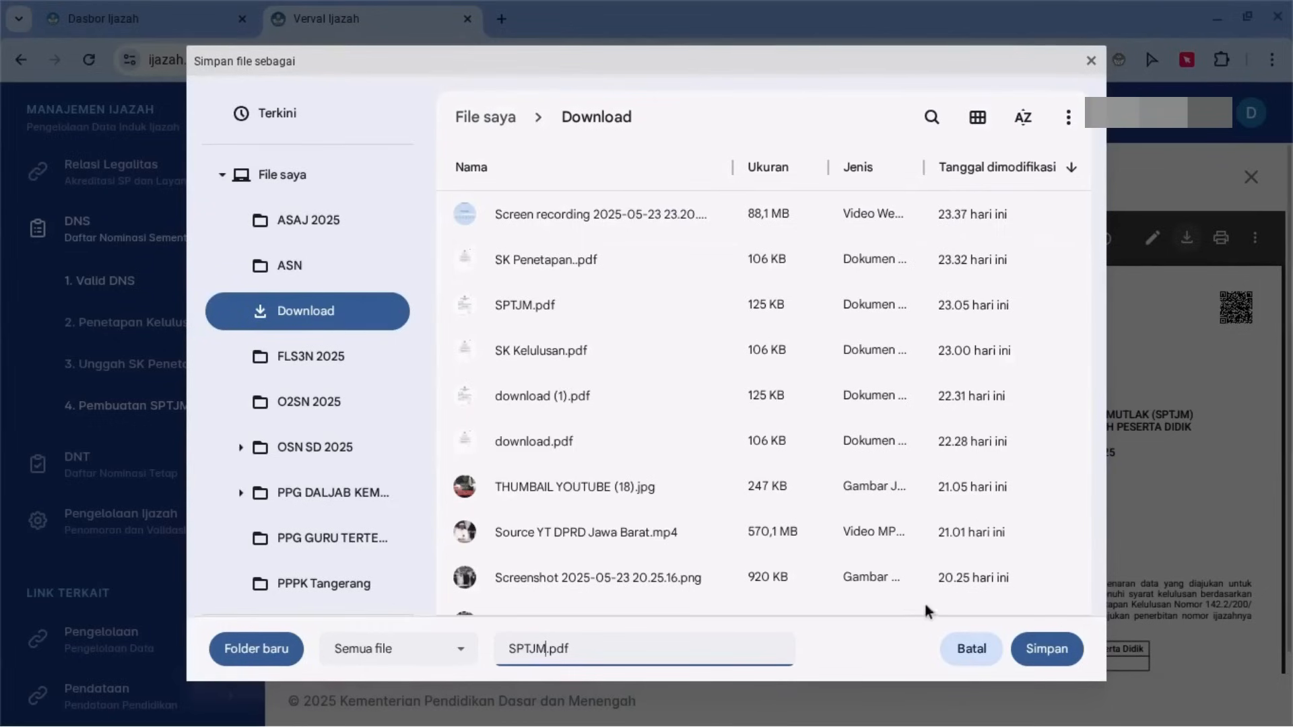
{"action": "type", "text": "."}
{"action": "left_click", "coordinate": [1058, 652]}
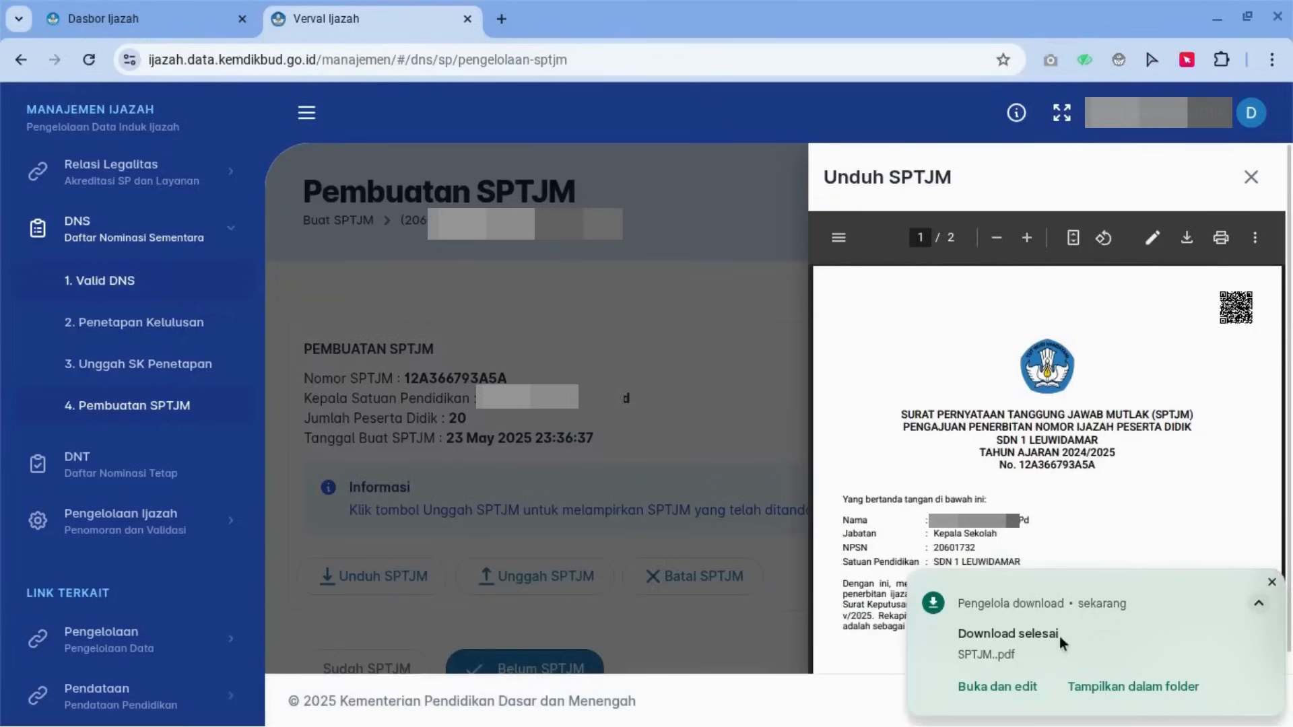
{"action": "left_click", "coordinate": [1060, 637]}
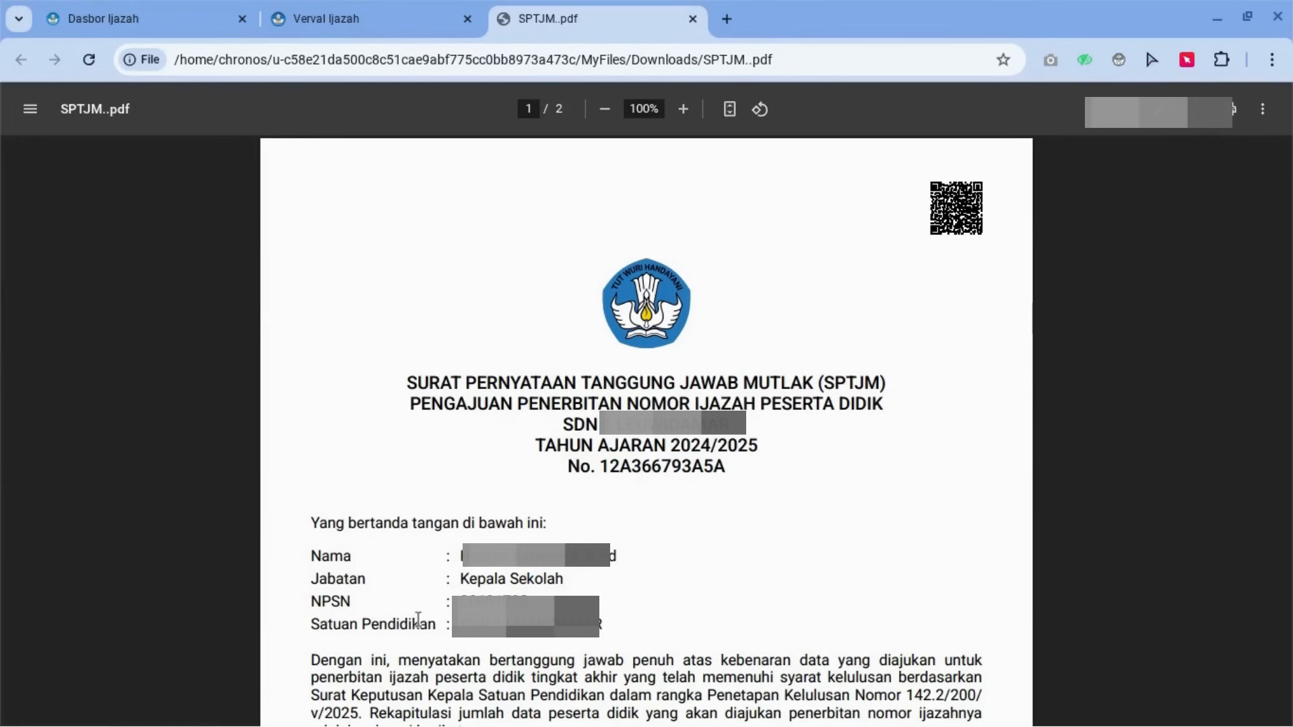
Step: Review both pages of the downloaded SPTJM, including the student attachment list, and close the document
{"action": "scroll", "coordinate": [418, 618], "scroll_direction": "down", "scroll_amount": 7}
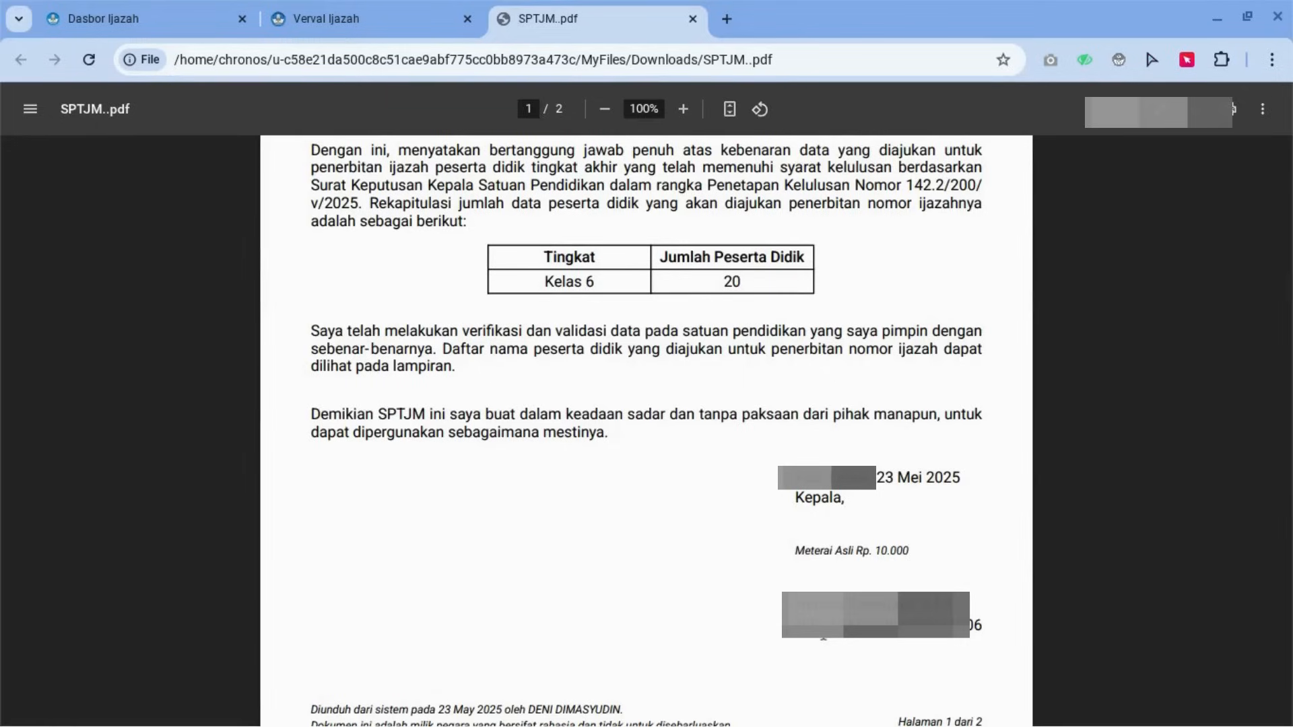
{"action": "scroll", "coordinate": [643, 367], "scroll_direction": "down", "scroll_amount": 9}
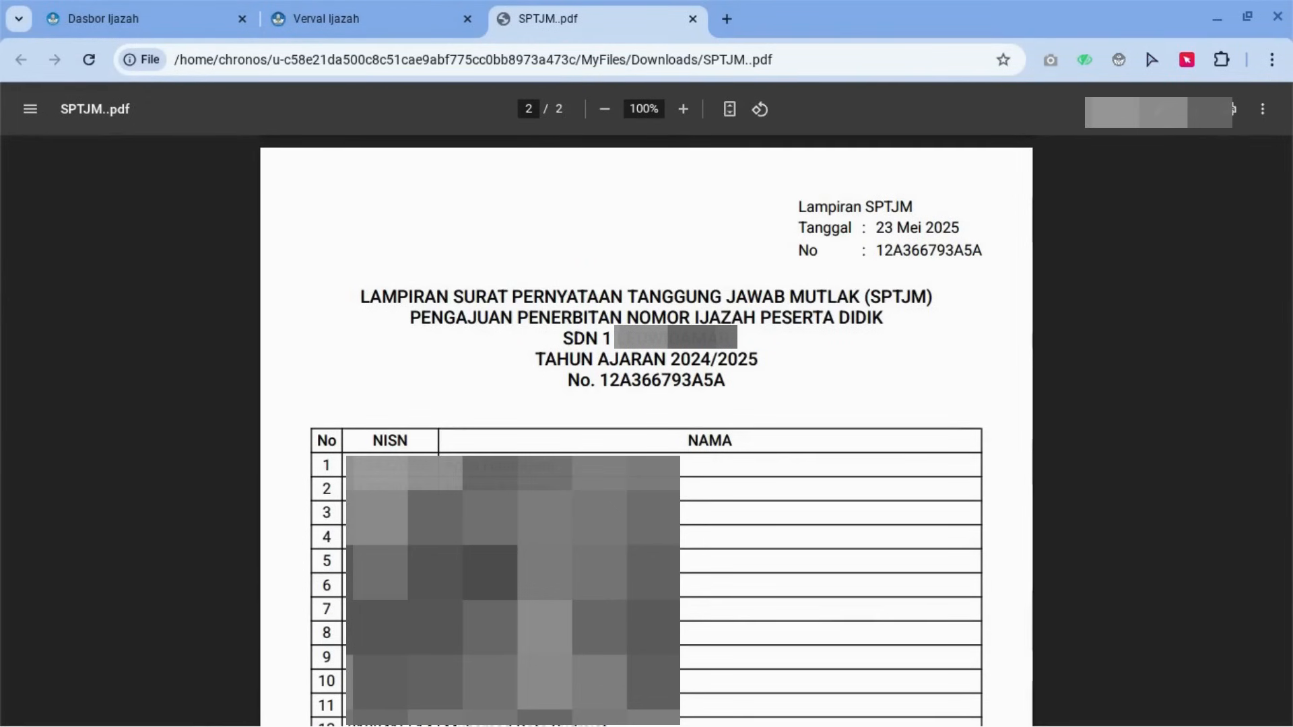
{"action": "key", "text": "ctrl+w"}
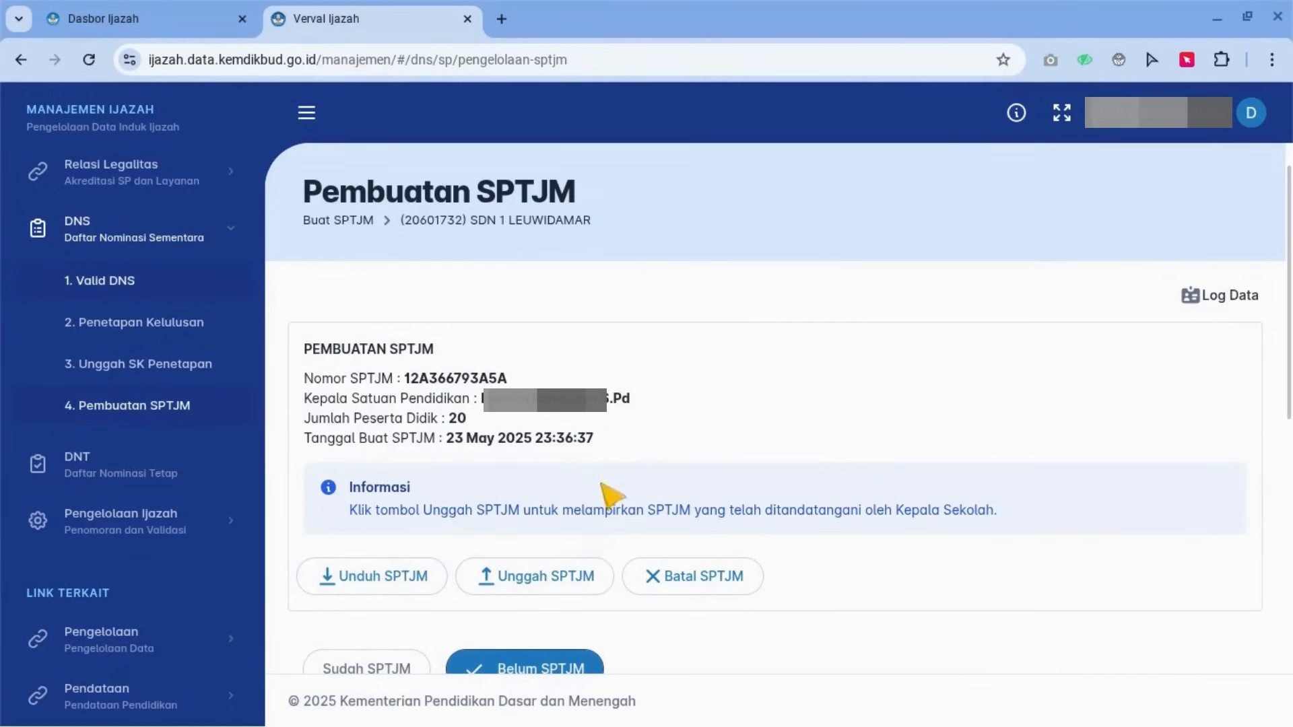
Step: Upload "SPTJM..pdf" from the Download folder as the signed SPTJM, save it, and confirm the upload
{"action": "left_click", "coordinate": [539, 591]}
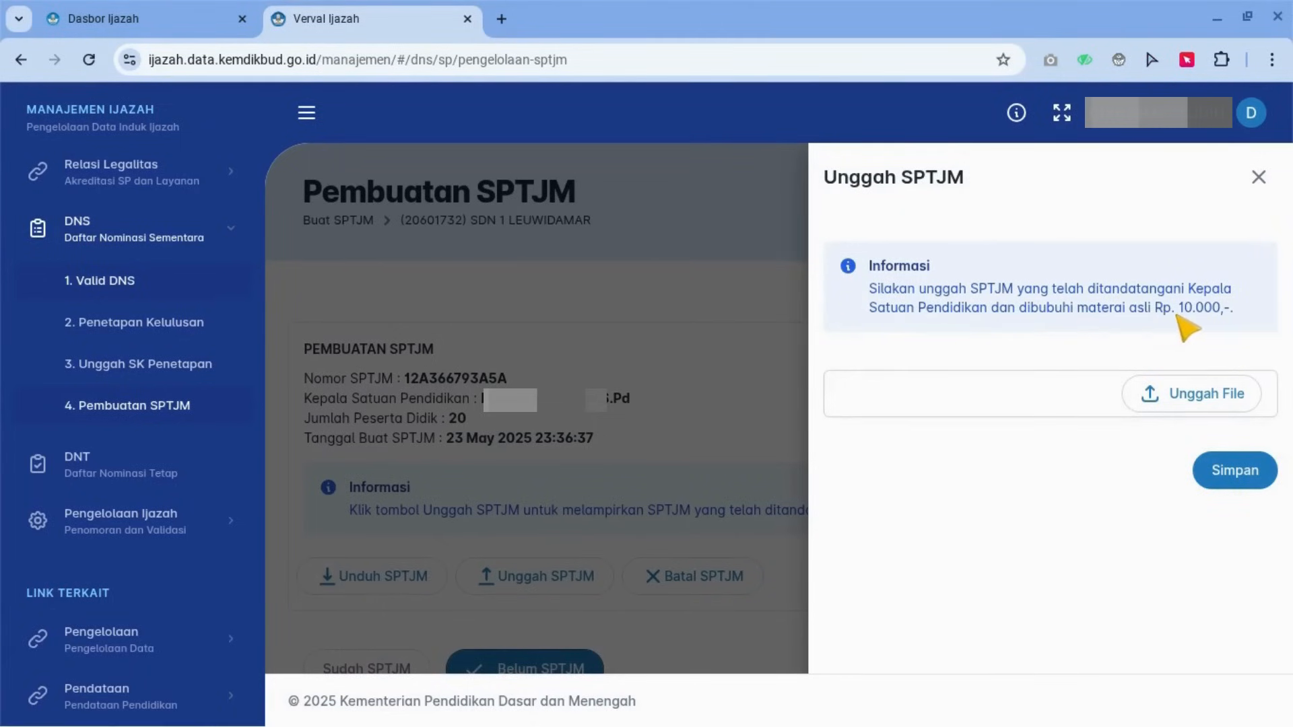
{"action": "left_click", "coordinate": [1160, 399]}
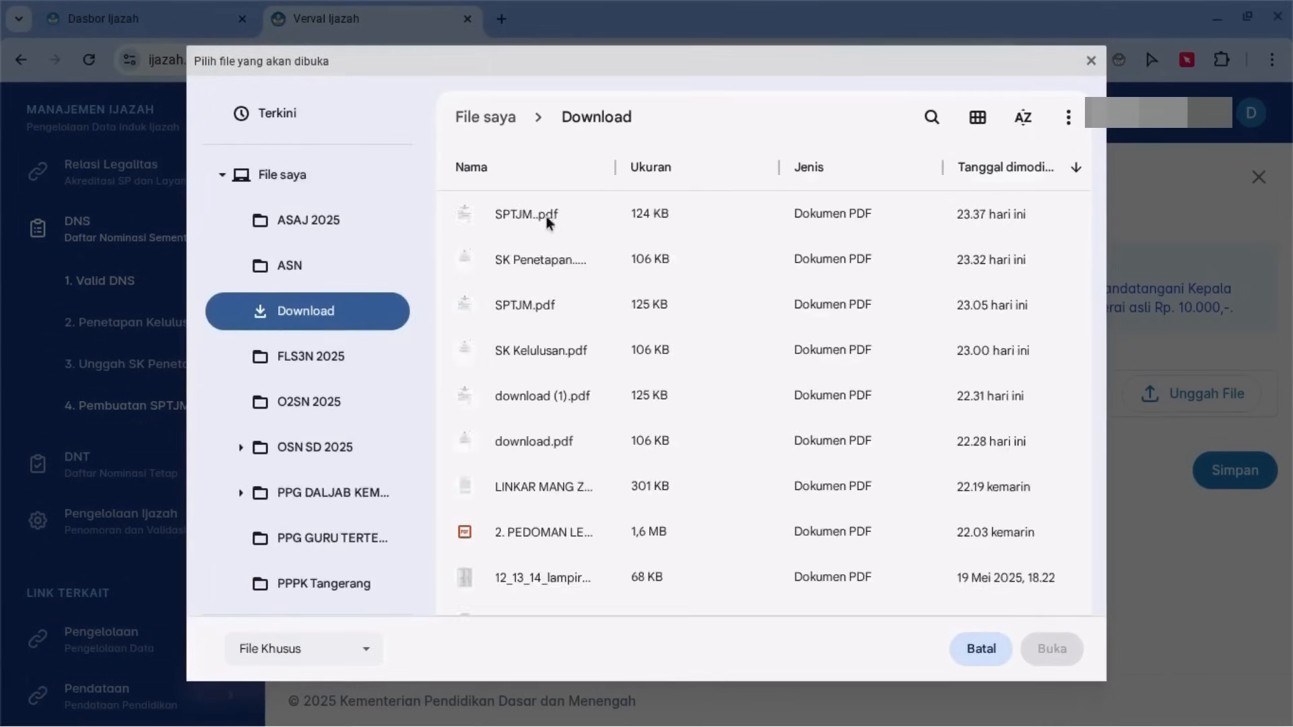
{"action": "left_click", "coordinate": [524, 222]}
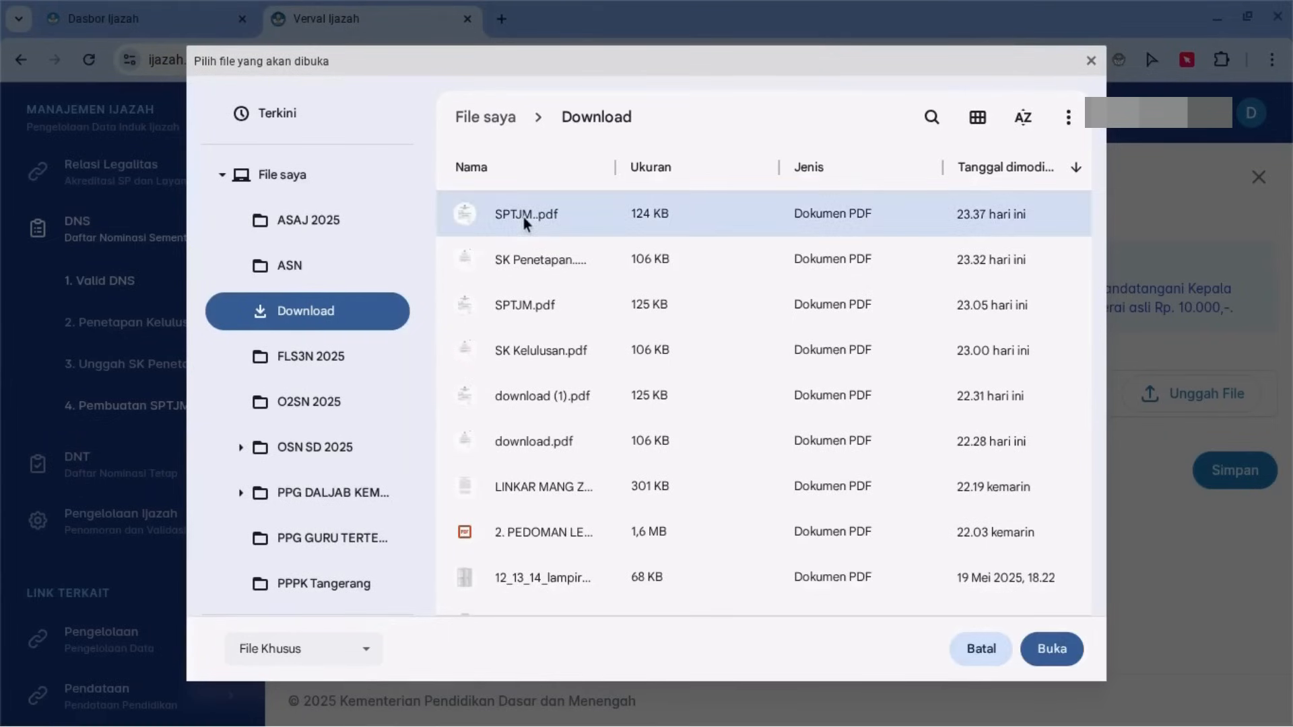
{"action": "left_click", "coordinate": [1051, 649]}
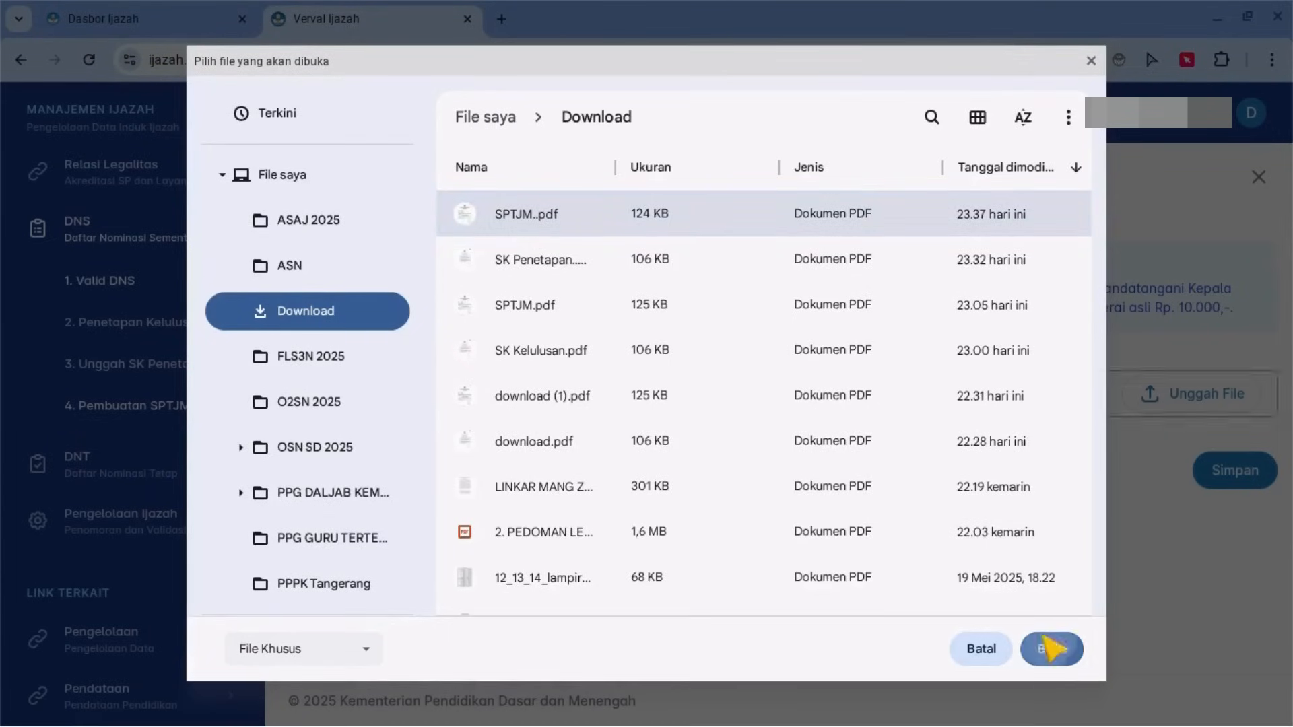
{"action": "left_click", "coordinate": [1229, 482]}
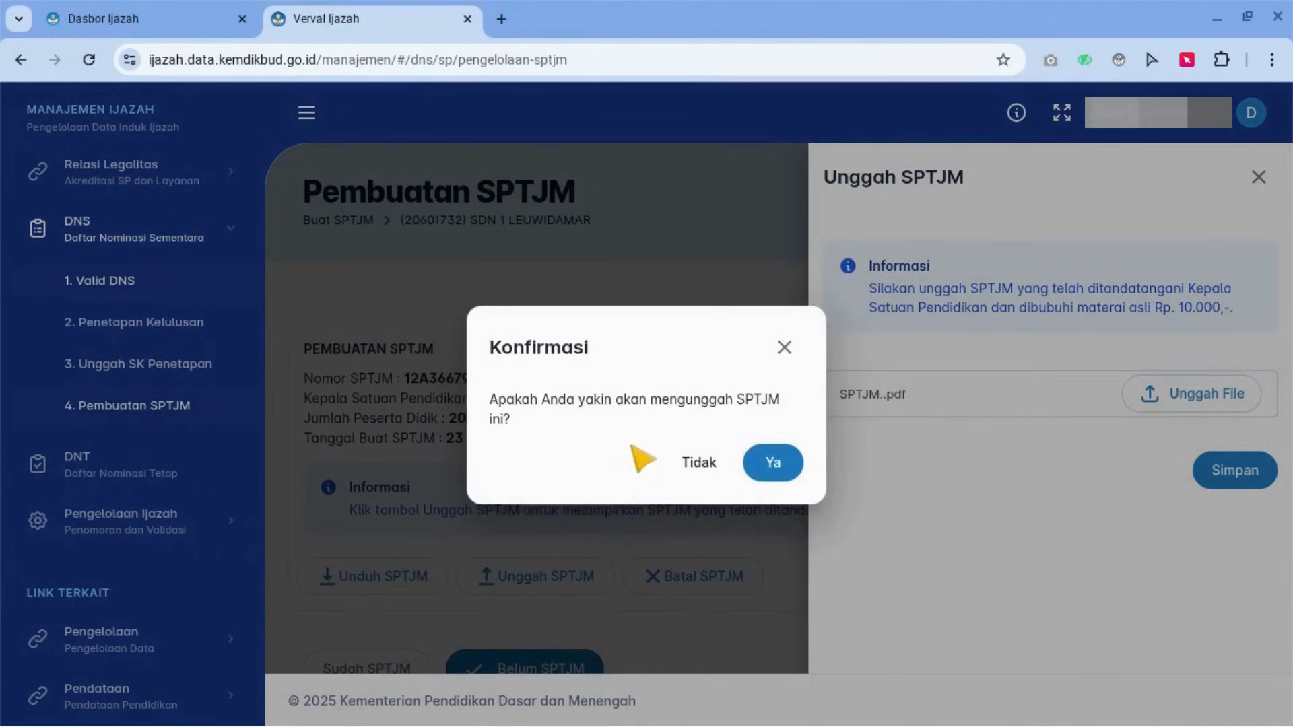
{"action": "left_click", "coordinate": [762, 473]}
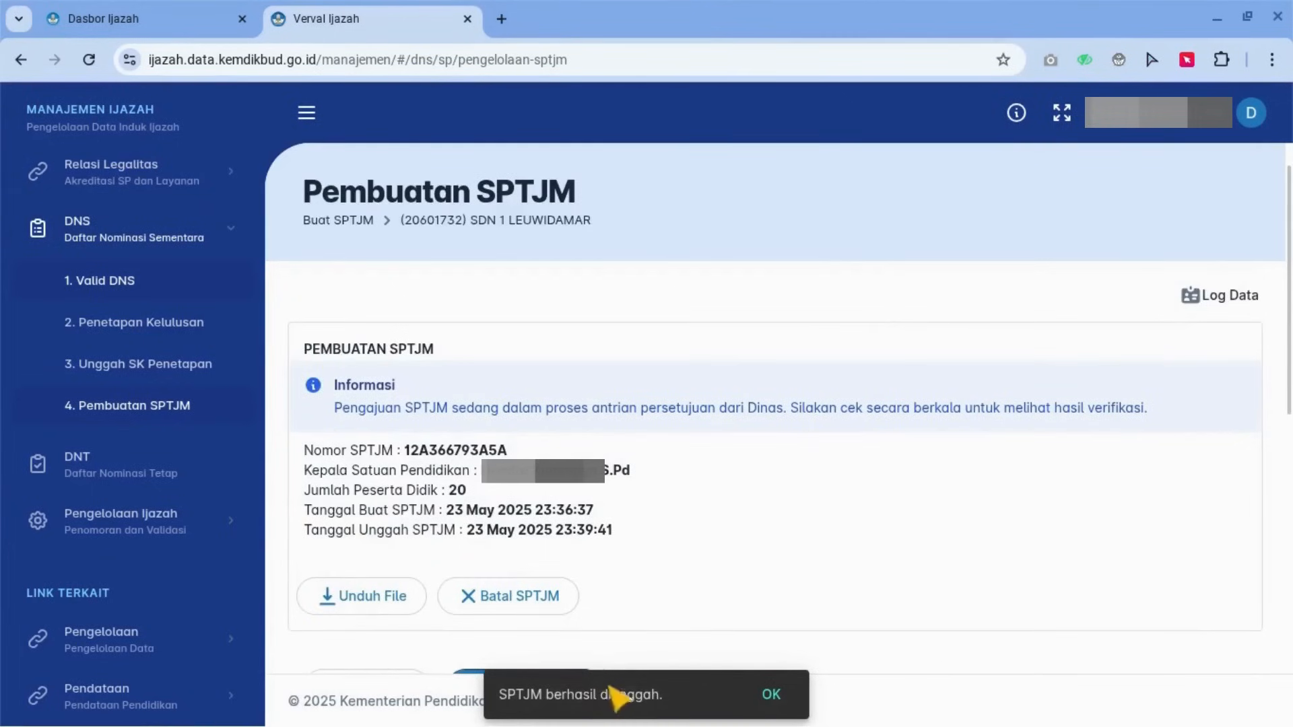
{"action": "left_click", "coordinate": [773, 696]}
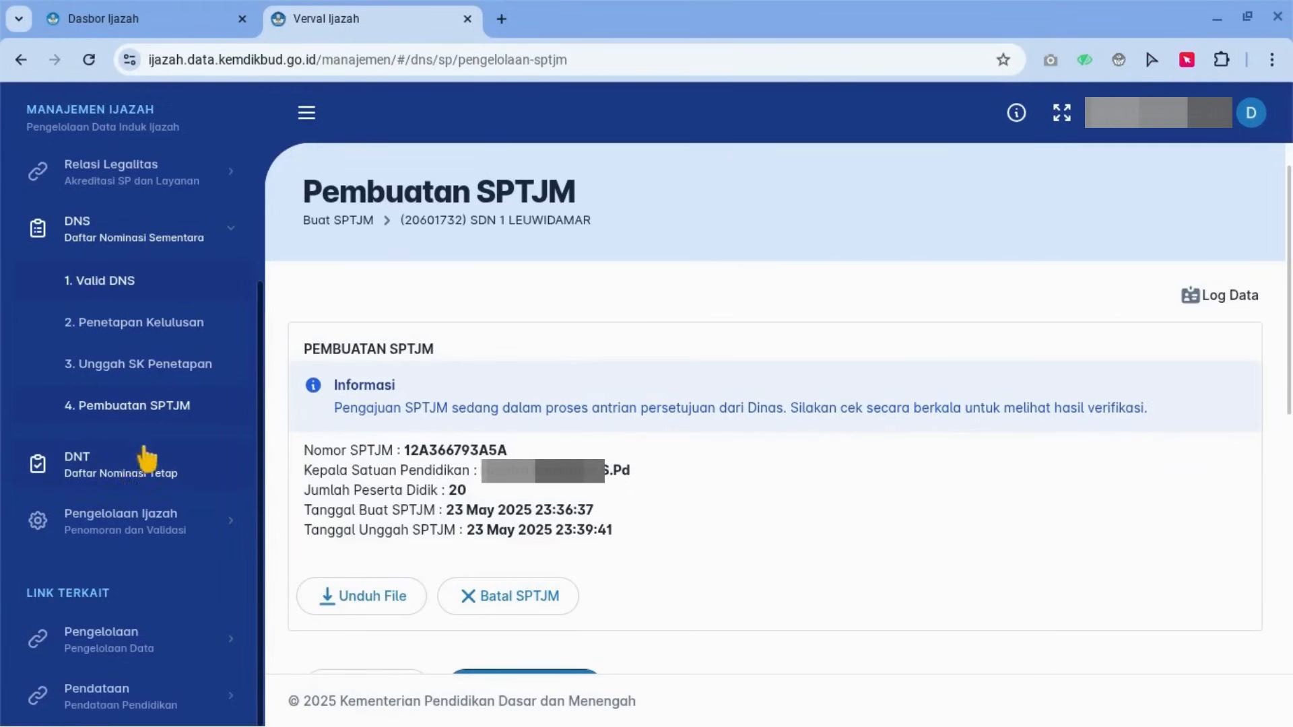
Step: Open the Daftar Jadwal page to check the schedule of the ijazah management stages
{"action": "scroll", "coordinate": [135, 363], "scroll_direction": "up", "scroll_amount": 5}
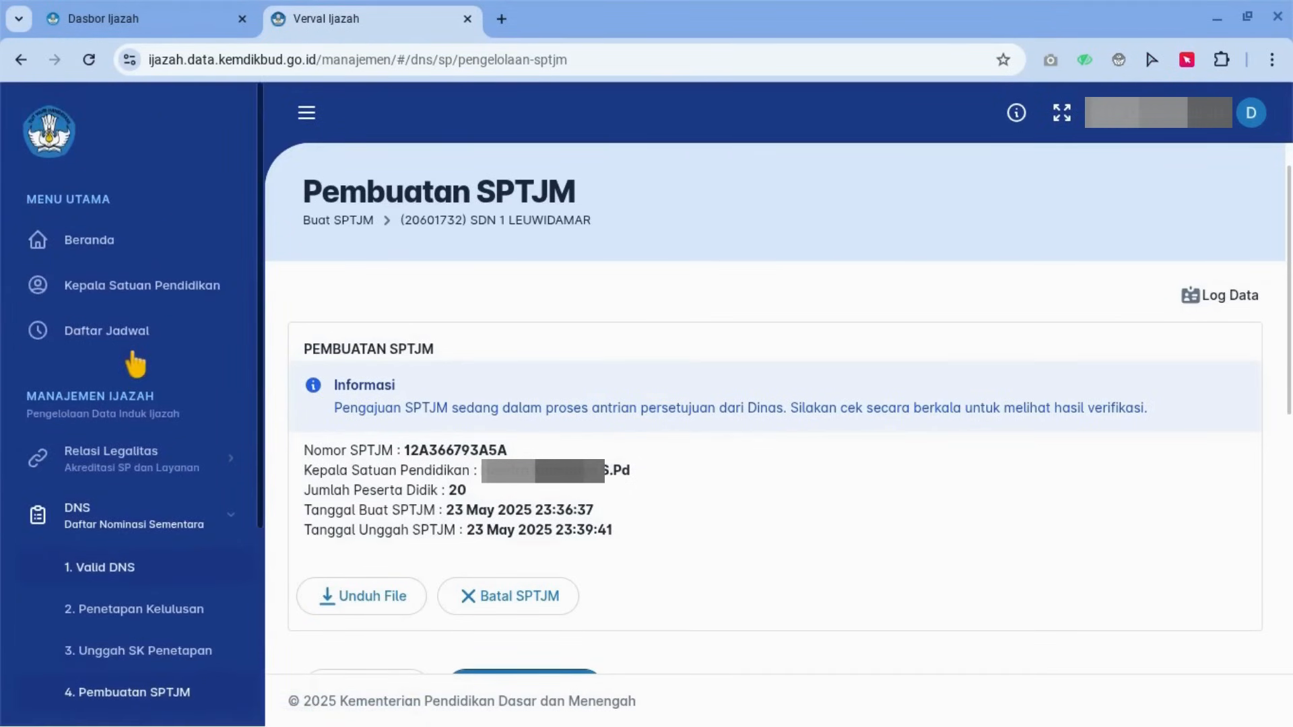
{"action": "left_click", "coordinate": [116, 337]}
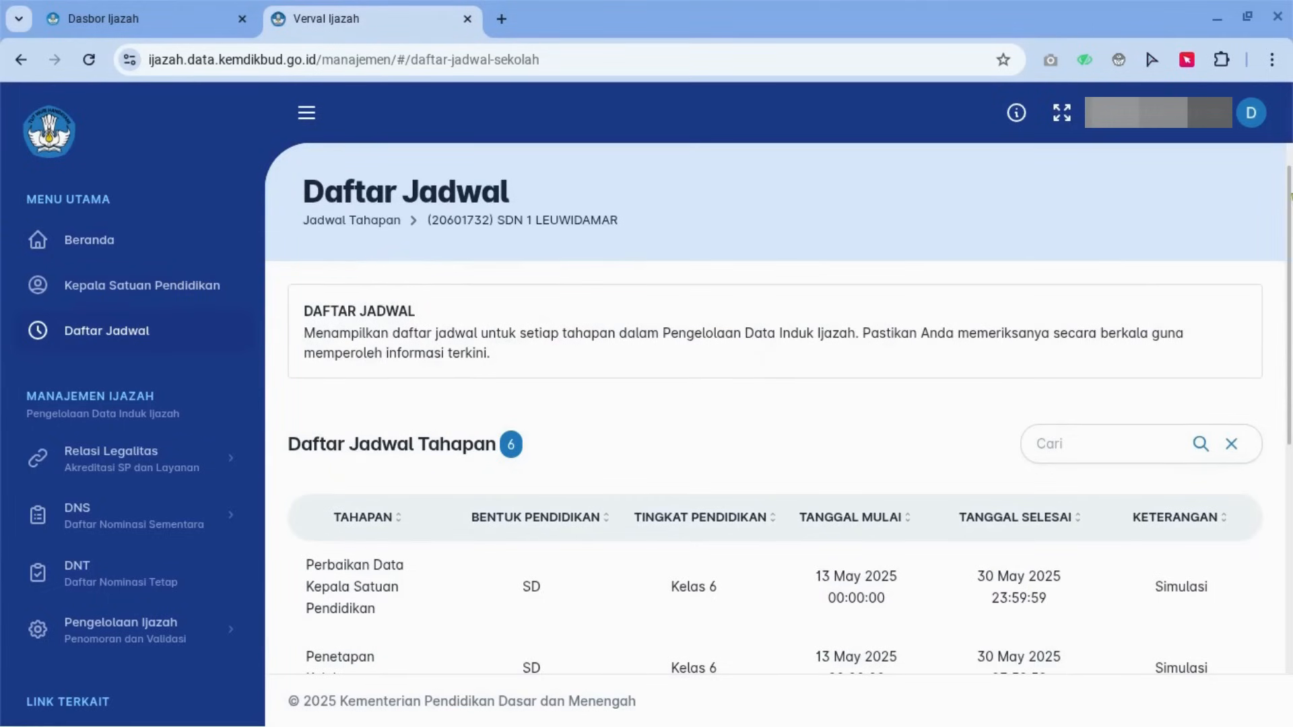
Step: Log out of the Manajemen Ijazah account
{"action": "left_click", "coordinate": [1251, 128]}
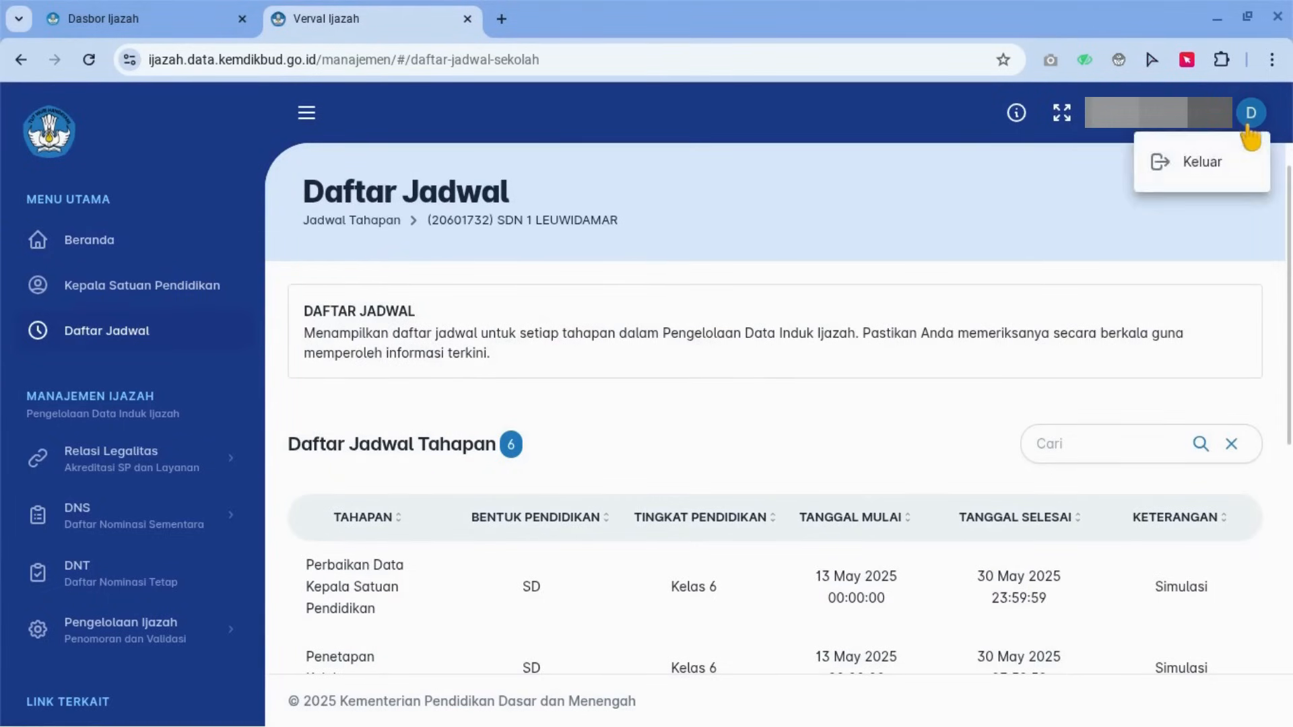
{"action": "left_click", "coordinate": [1202, 162]}
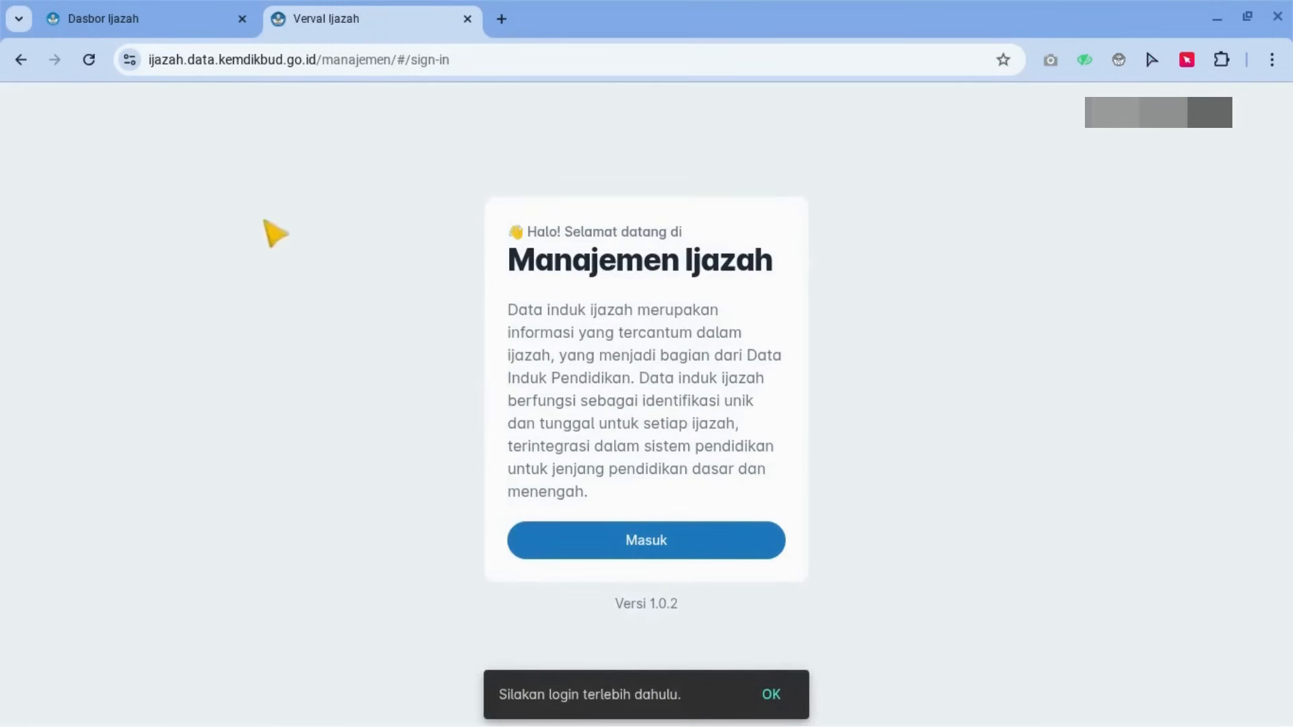